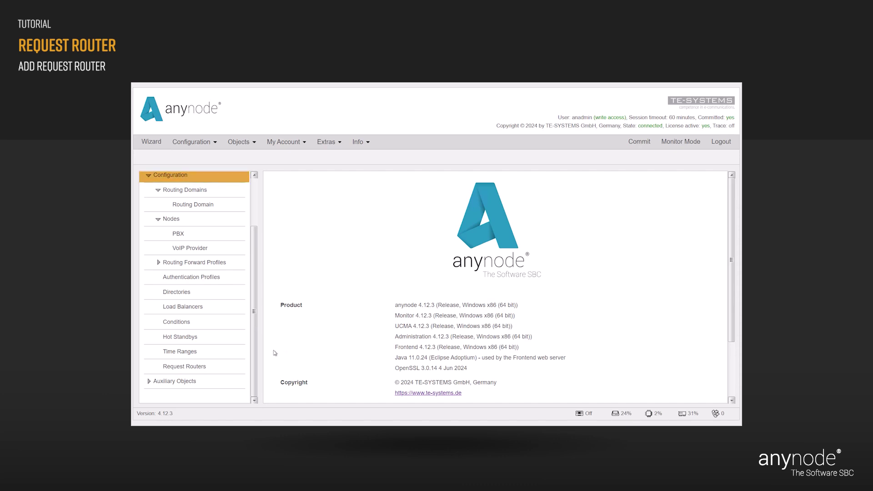
Start adding a request router that has one target on this anynode instance, with VoIP Provider as the local target node.
left_click(209, 367)
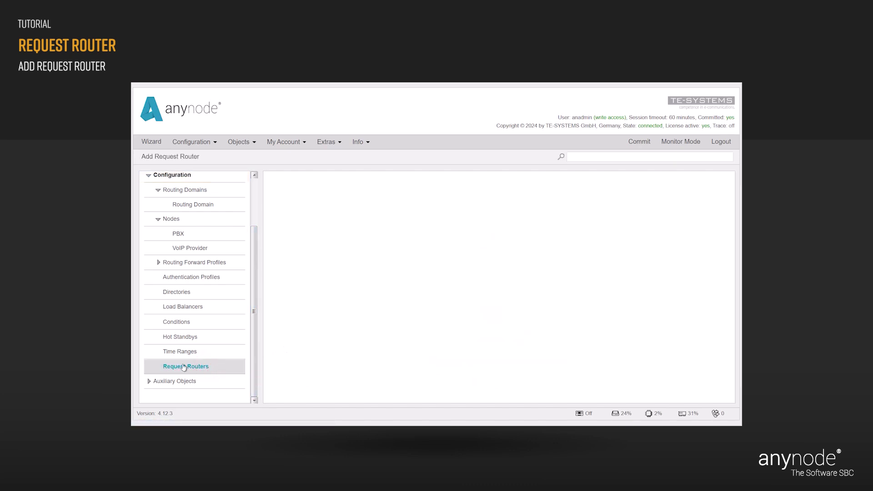
left_click(155, 156)
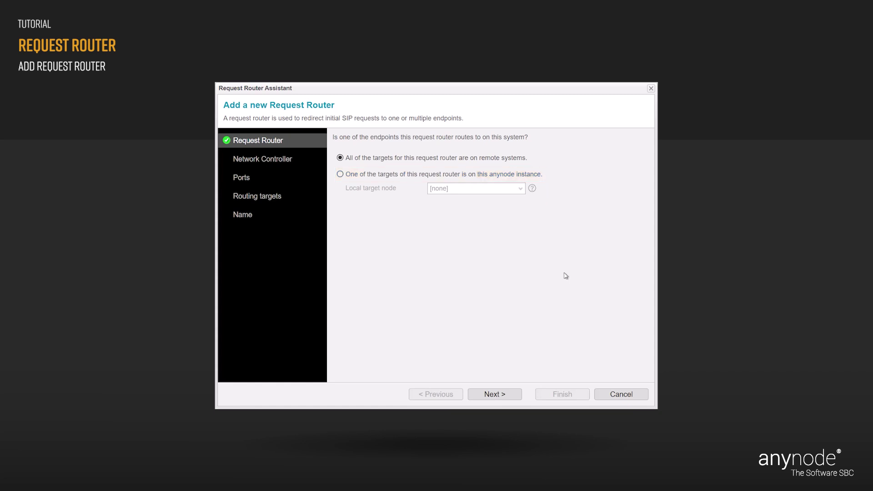
left_click(340, 175)
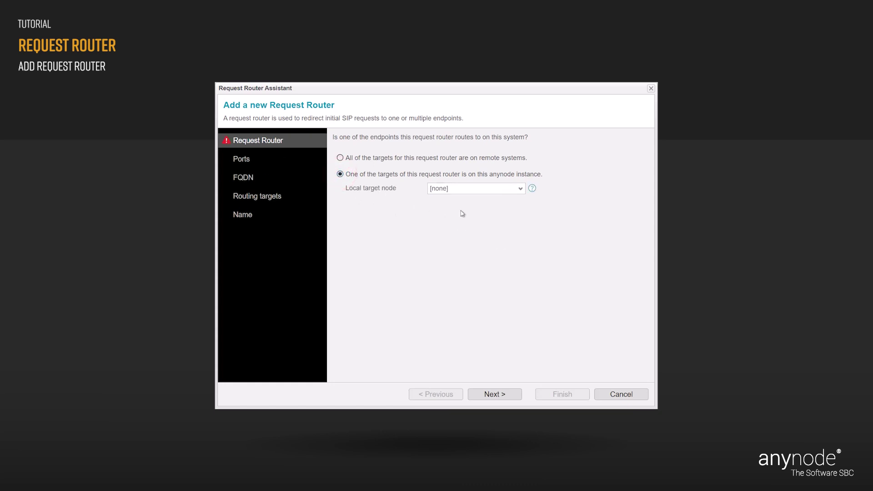
left_click(521, 189)
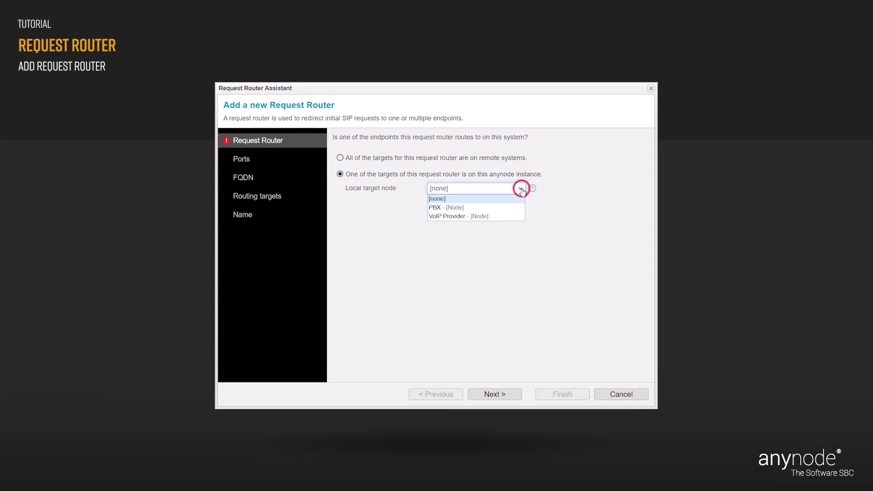
left_click(507, 217)
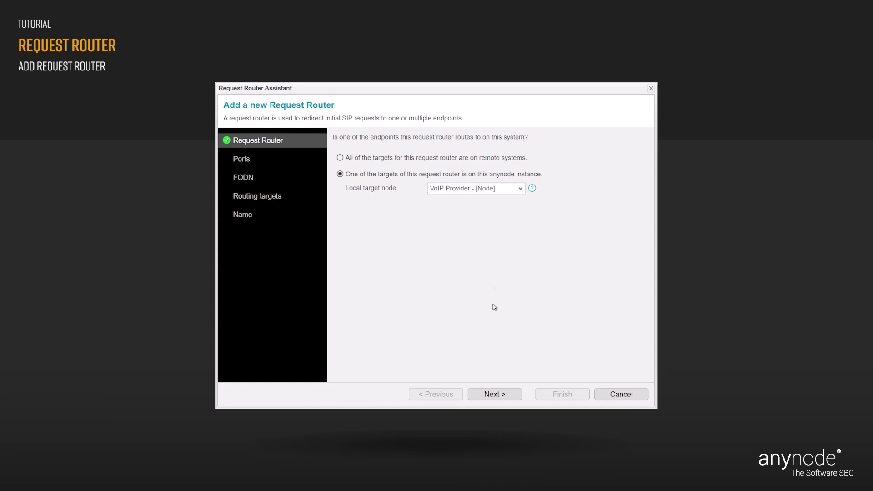
left_click(514, 395)
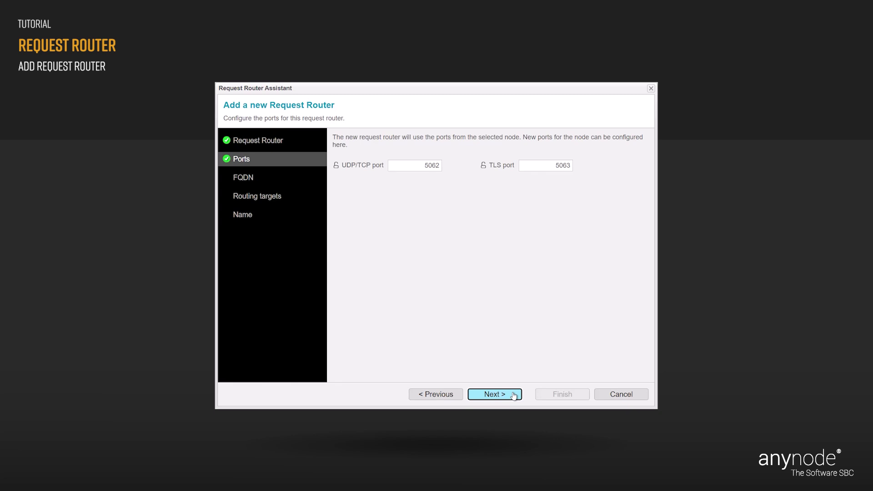
Set the node's new UDP/TCP port to 5160 and its TLS port to 5161.
left_click(439, 165)
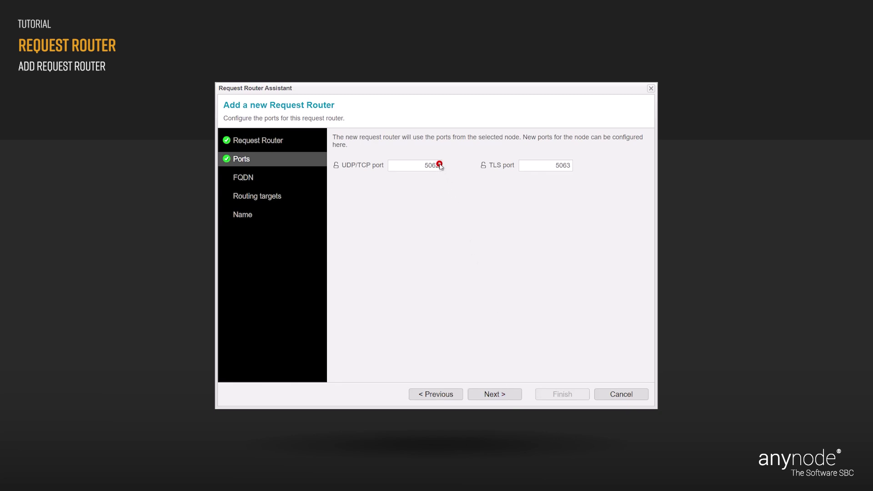
key("BackSpace")
key("BackSpace")
key("BackSpace")
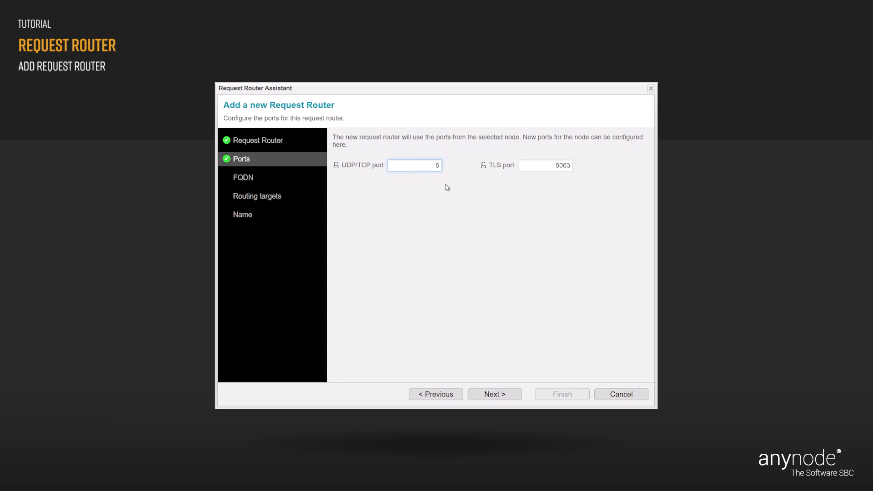
type("160")
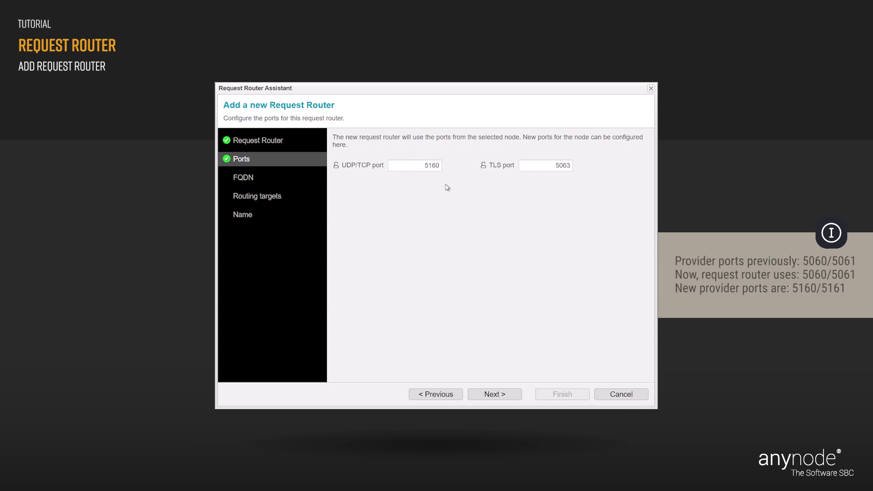
double_click(571, 166)
type("5")
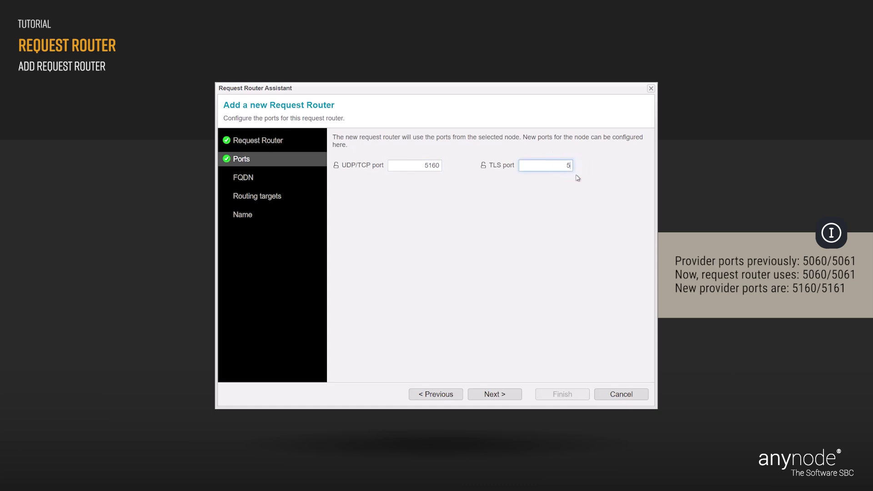
type("161")
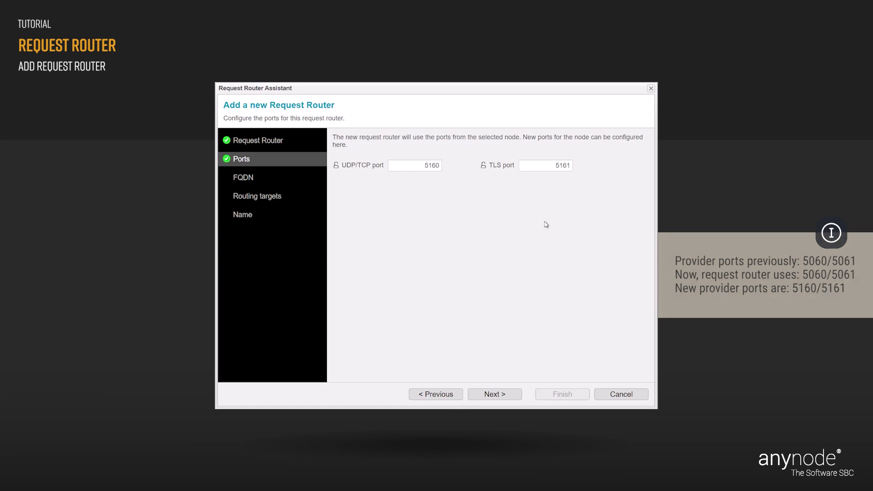
left_click(495, 394)
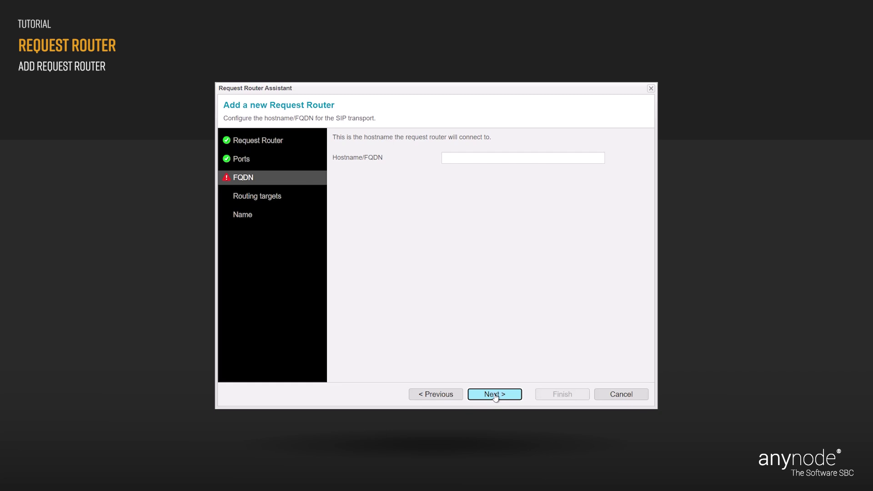
Enter 10.1.11.9 as the hostname/FQDN for the request router's SIP transport.
left_click(452, 159)
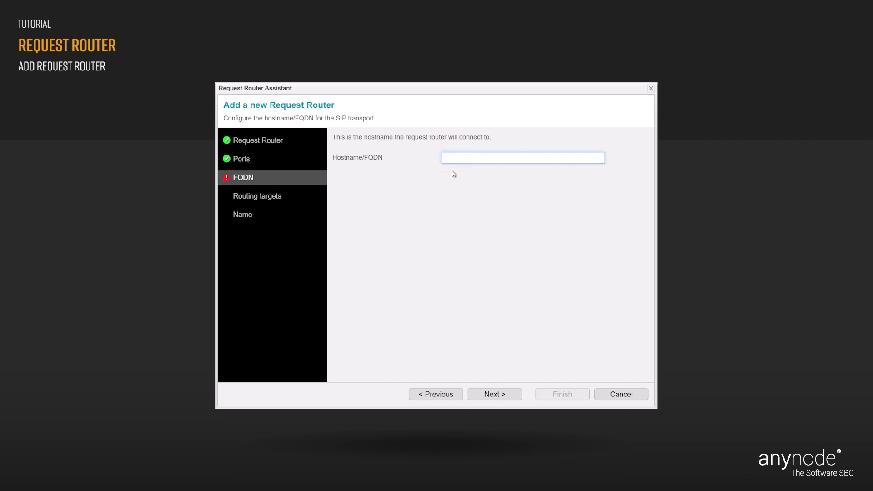
type("10.1.")
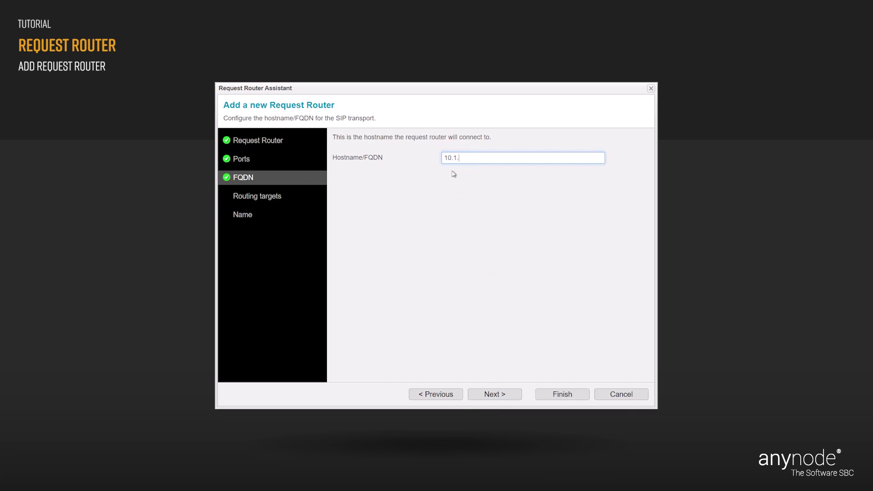
type("11.9")
left_click(453, 173)
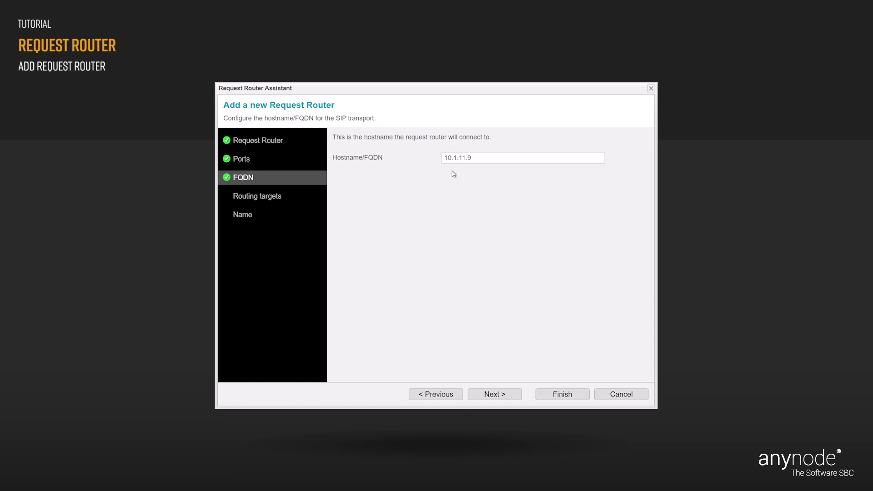
left_click(515, 393)
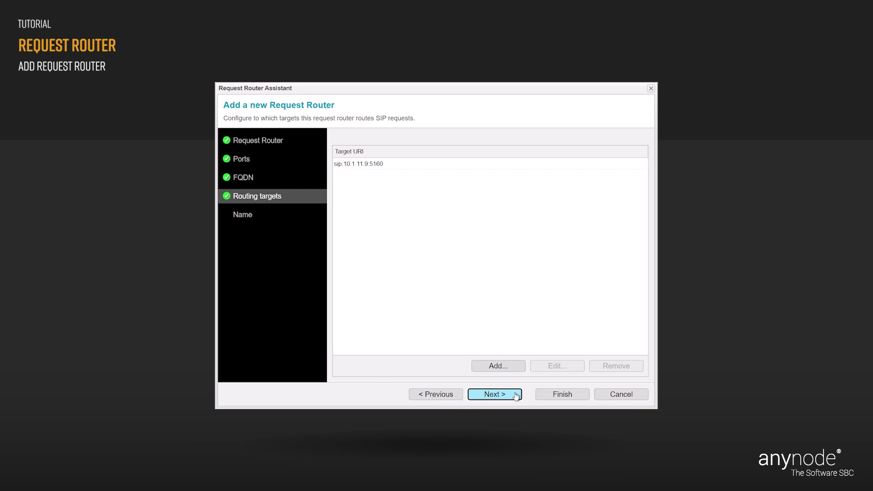
Add a second routing target with the URI sip:10.1.11.10:5062, using hostname 10.1.11.10 and port 5062.
left_click(516, 369)
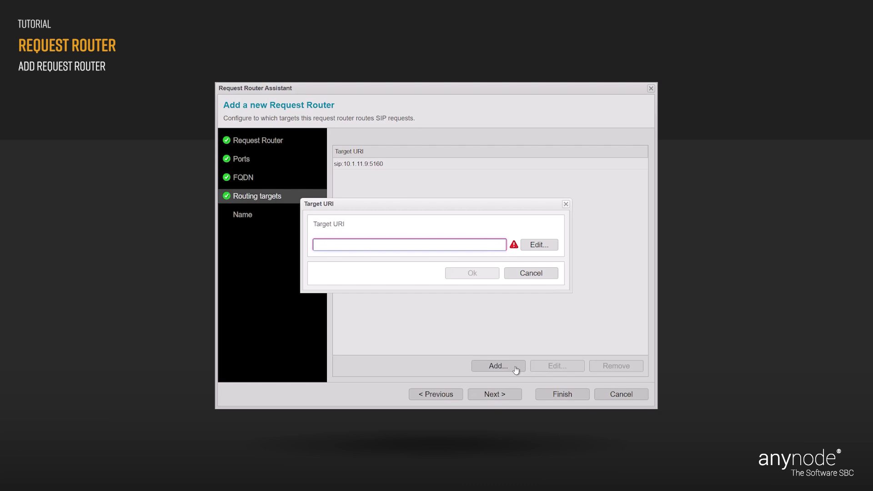
left_click(544, 246)
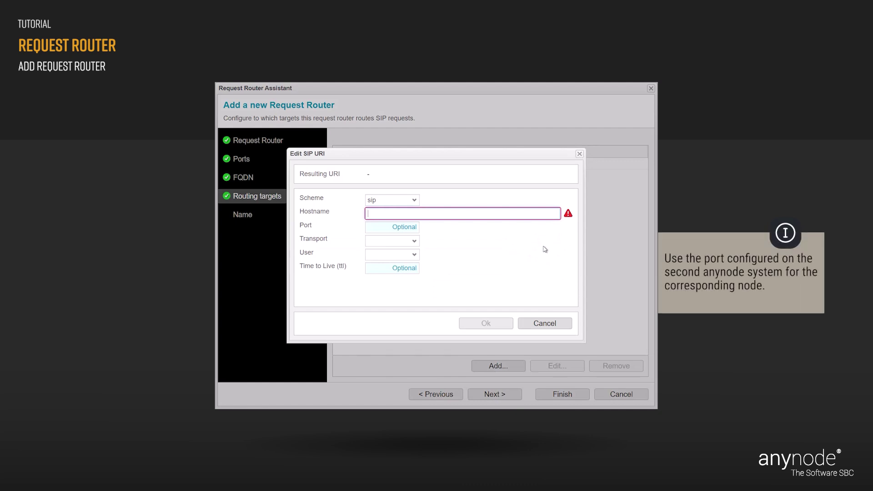
type("10.1.11.10")
key("Tab")
type("5062")
key("Tab")
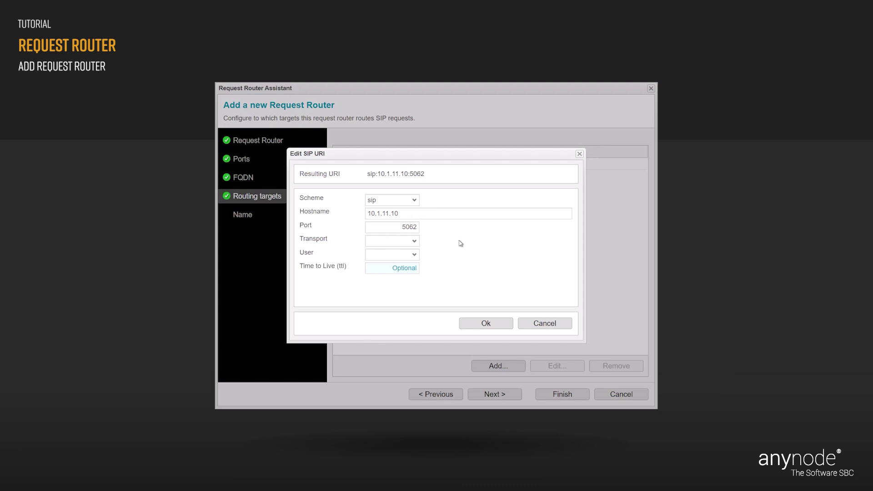
left_click(503, 325)
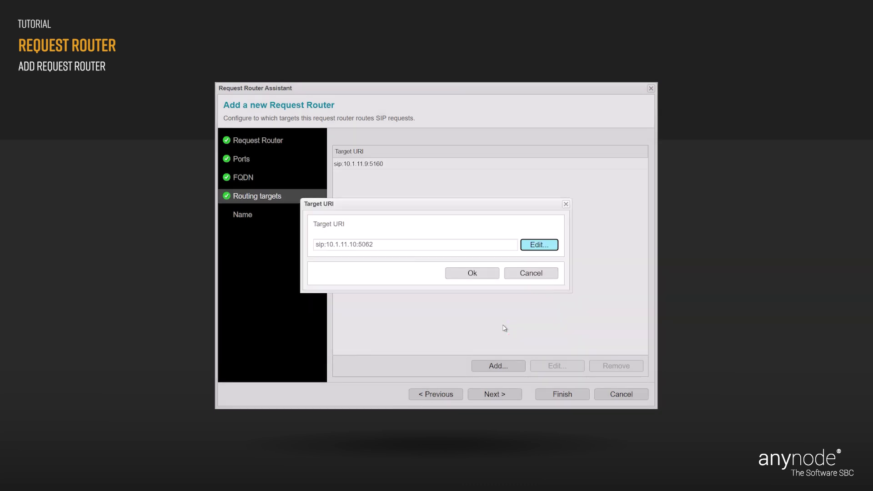
left_click(489, 279)
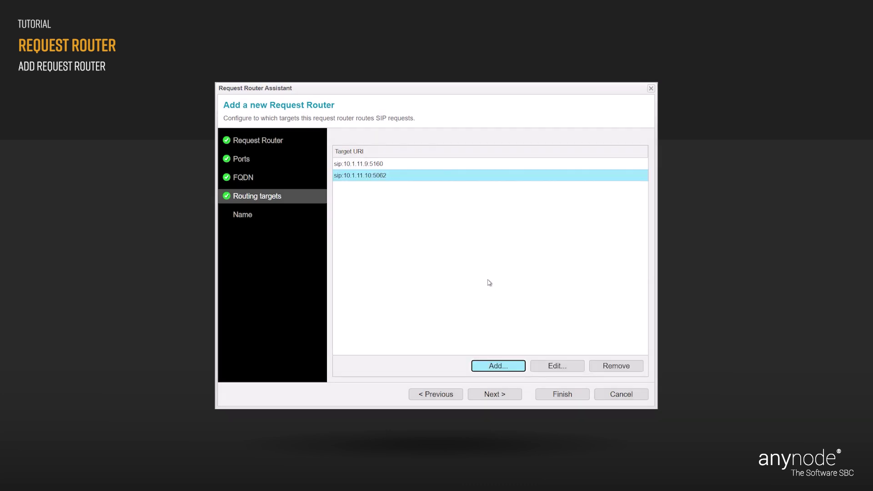
left_click(515, 397)
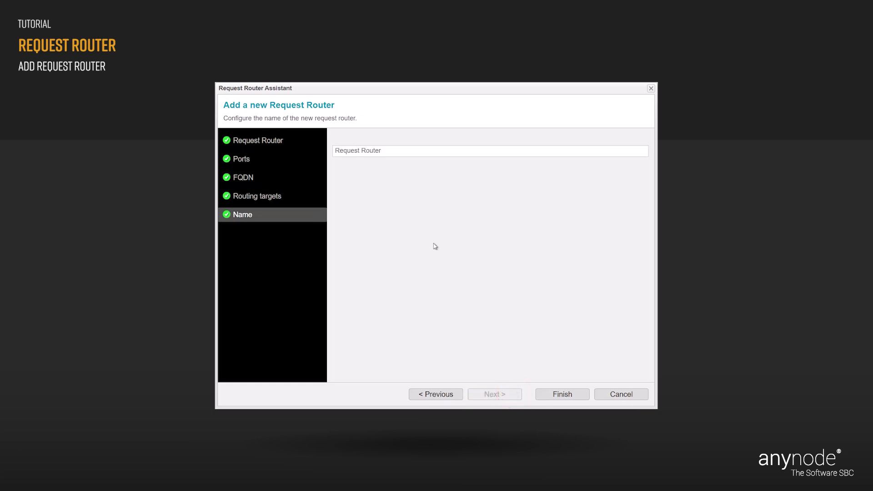
Name the request router "Request Router Provider", finish the assistant and commit the configuration.
left_click(386, 152)
type("Provider")
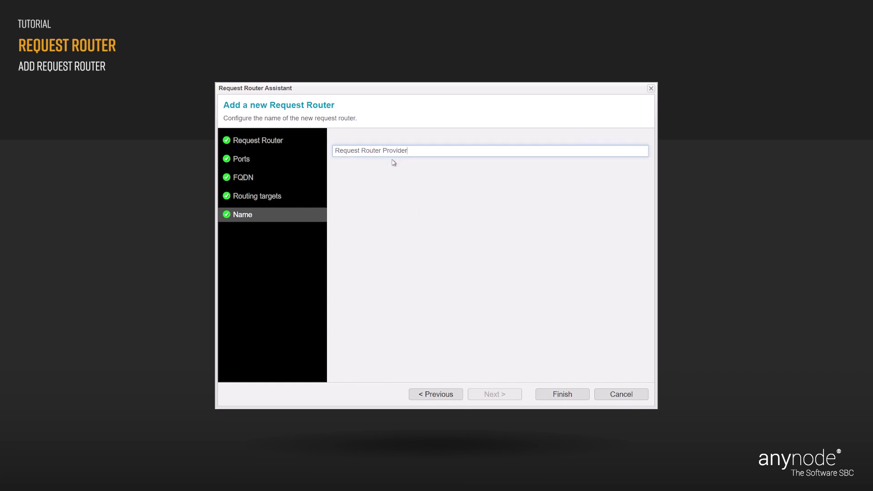
key("Tab")
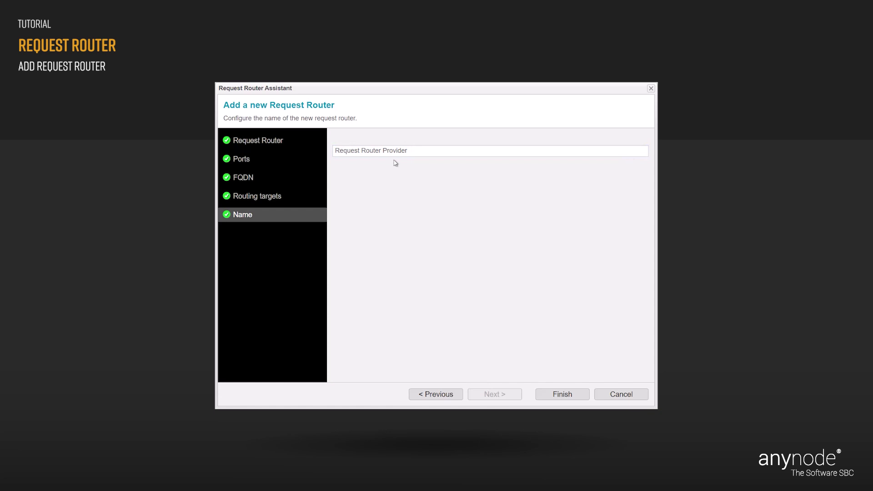
left_click(578, 395)
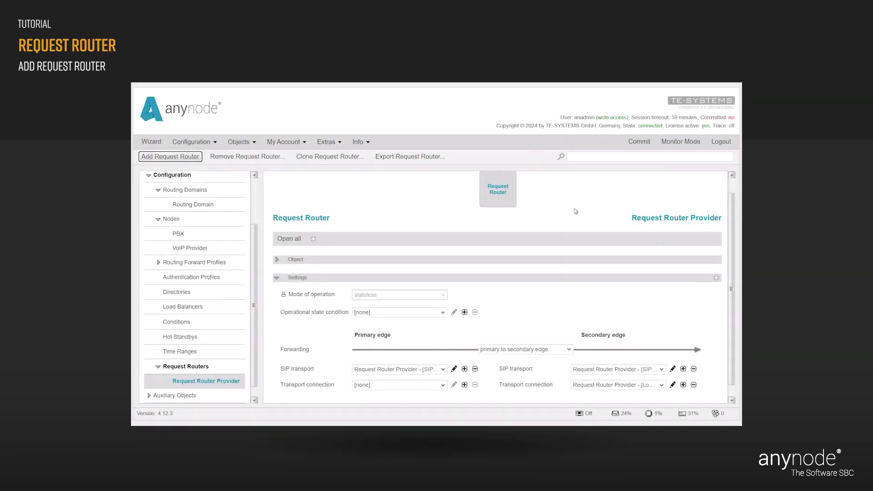
left_click(636, 144)
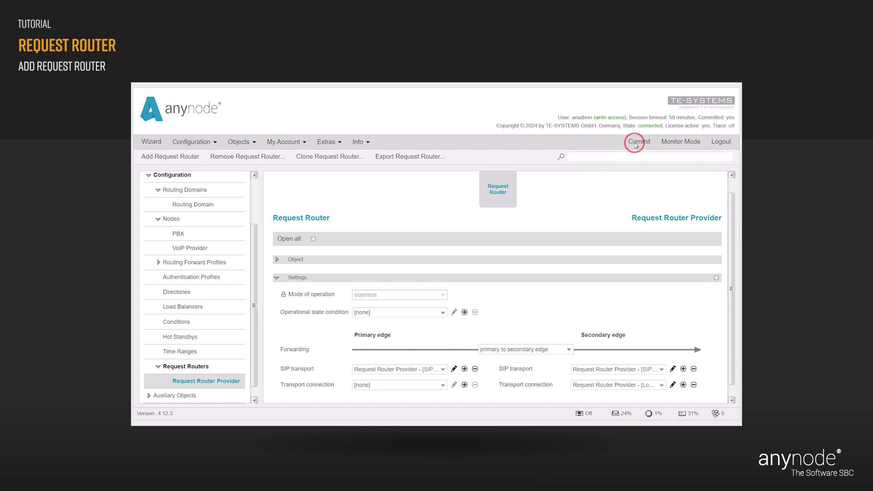
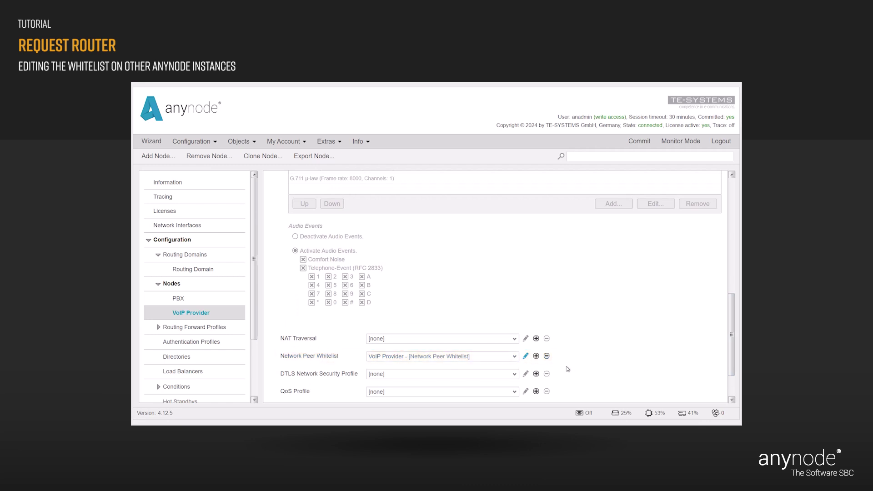
Add 10.1.11.9 to the VoIP Provider node's network peer whitelist on the other anynode instance and commit the change.
left_click(526, 357)
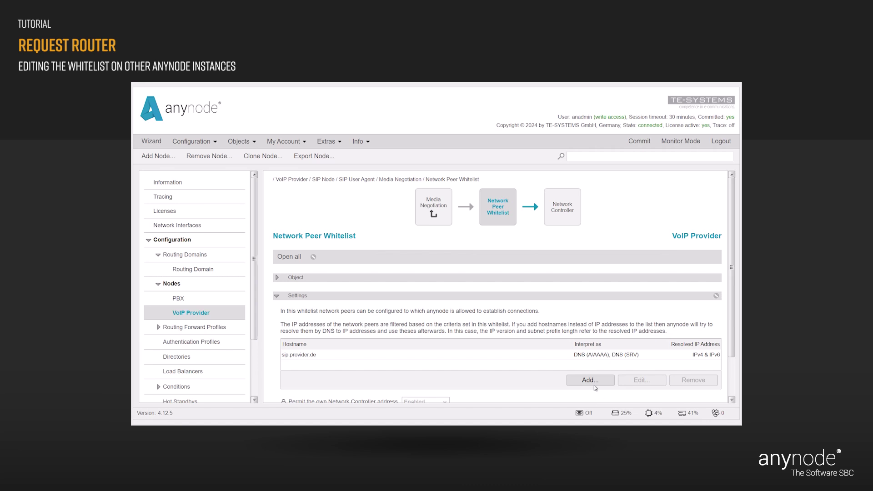
left_click(595, 381)
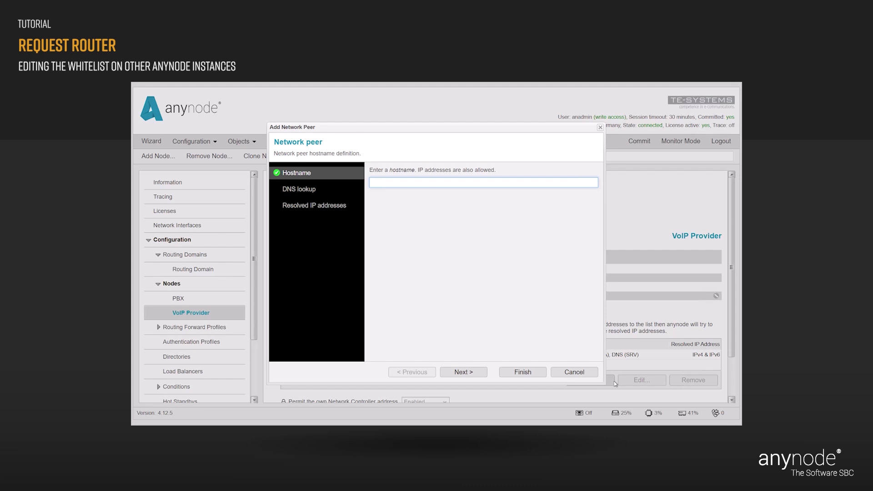
type("10.1.11.9")
left_click(535, 371)
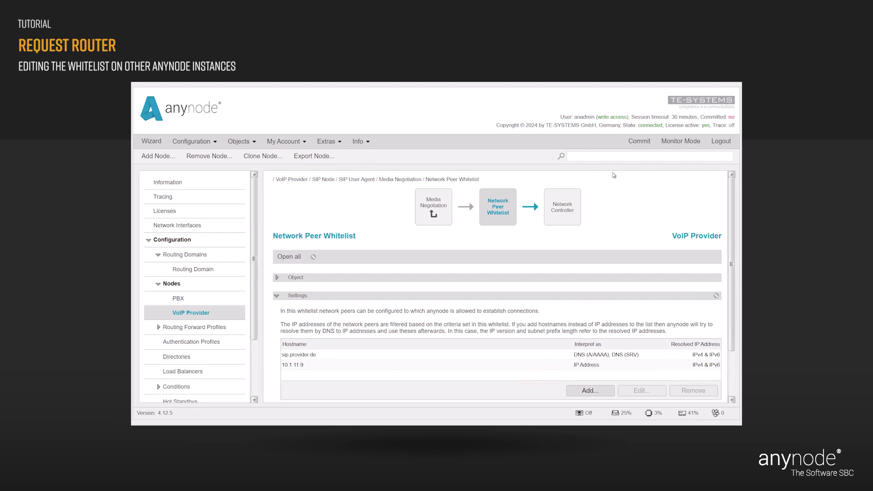
left_click(635, 142)
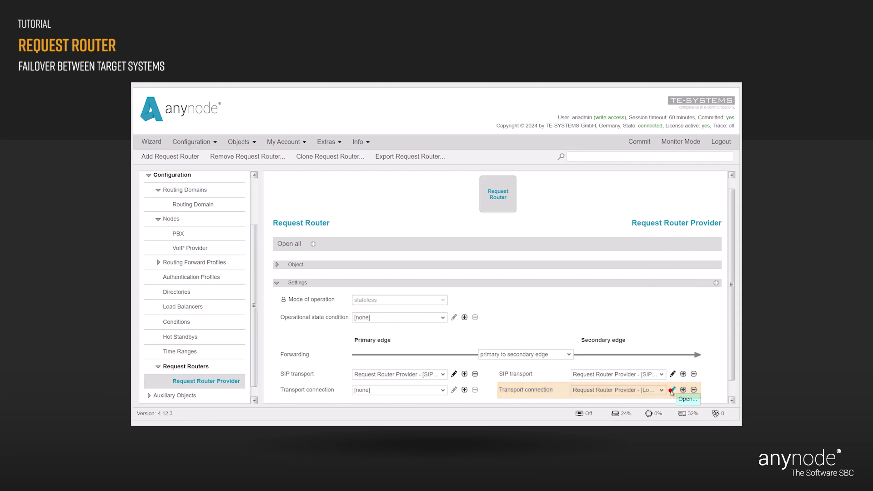
Open the secondary edge's transport connection of Request Router Provider and unlock its general properties for editing.
left_click(672, 391)
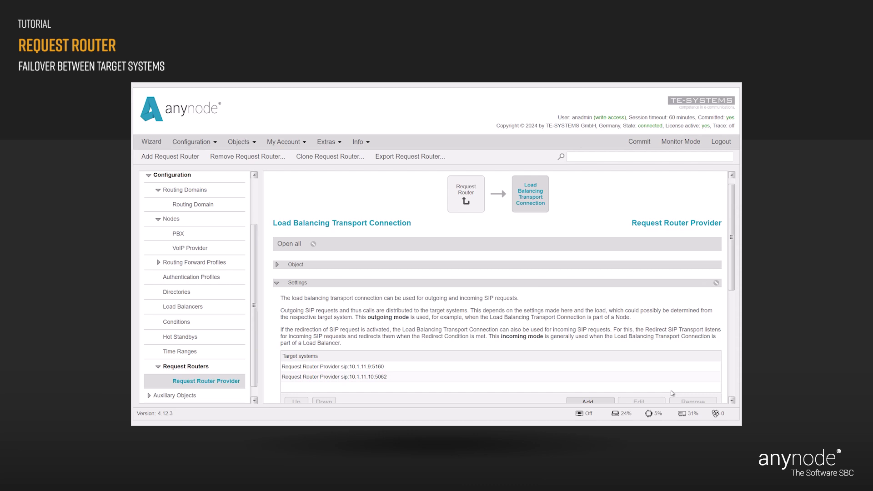
mouse_move(688, 374)
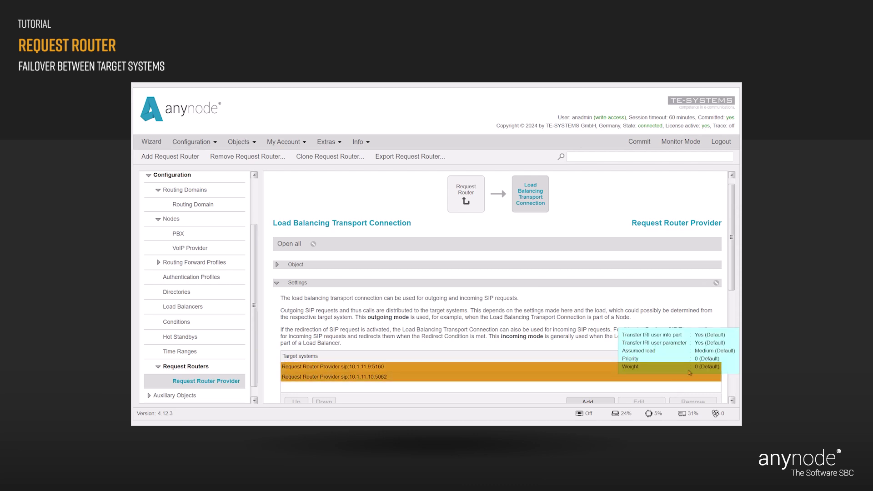
left_click_drag(731, 284, 723, 365)
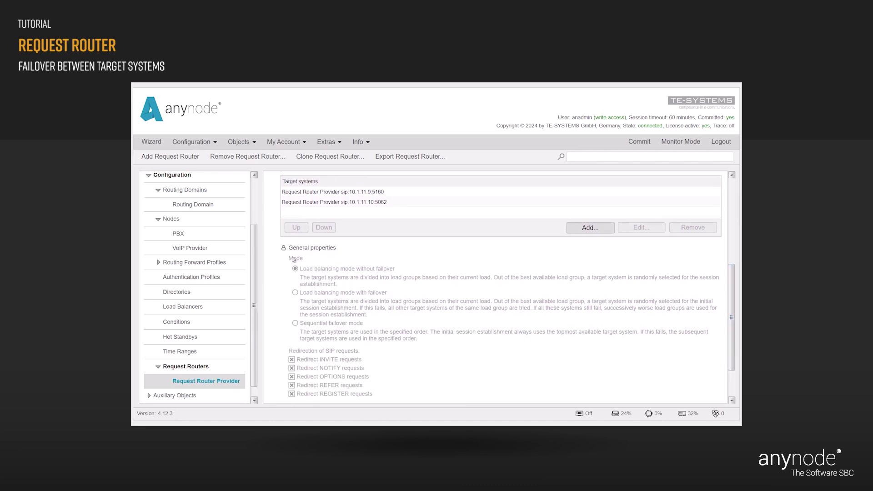
left_click(283, 248)
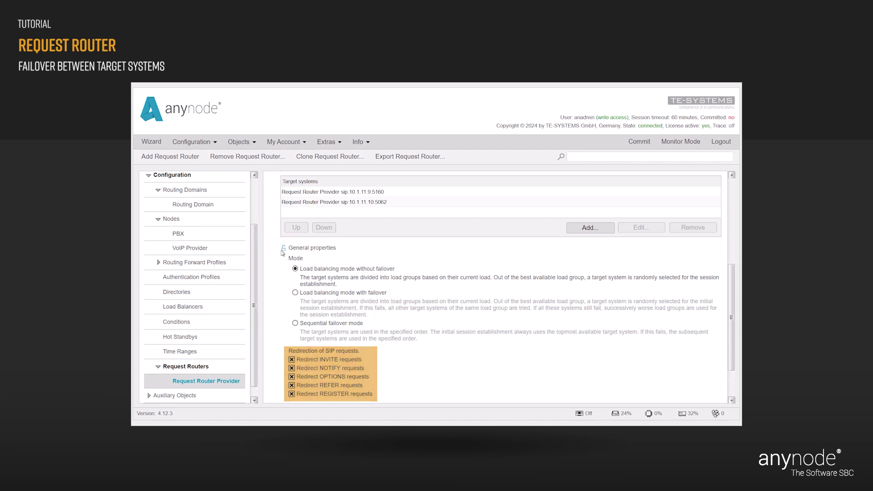
Set Request Router Provider to load balancing mode with failover and commit the configuration.
left_click(296, 293)
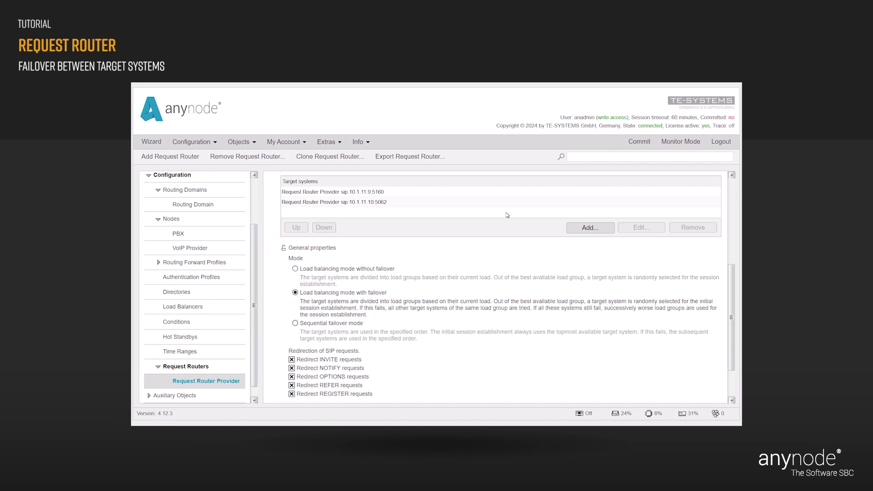
left_click(637, 142)
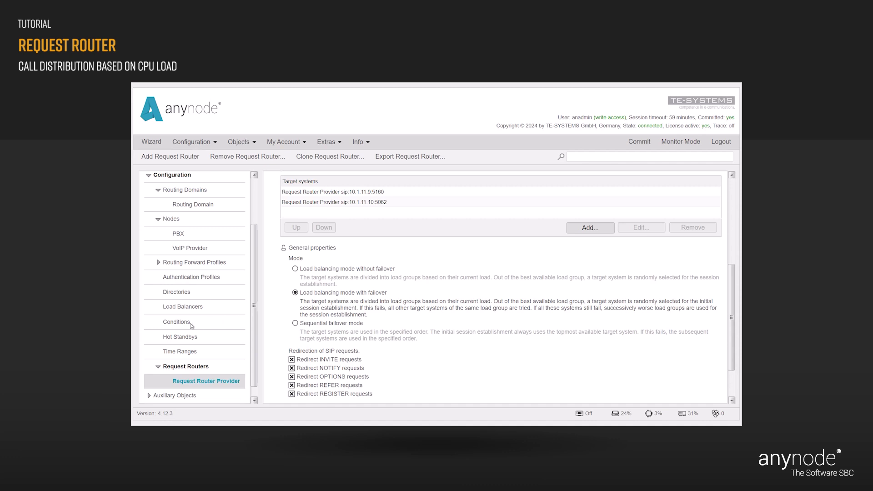
Start a new condition rule with module-based first operand CPU Load from Resource access, file upload and download, using fallback value 80.
left_click(191, 324)
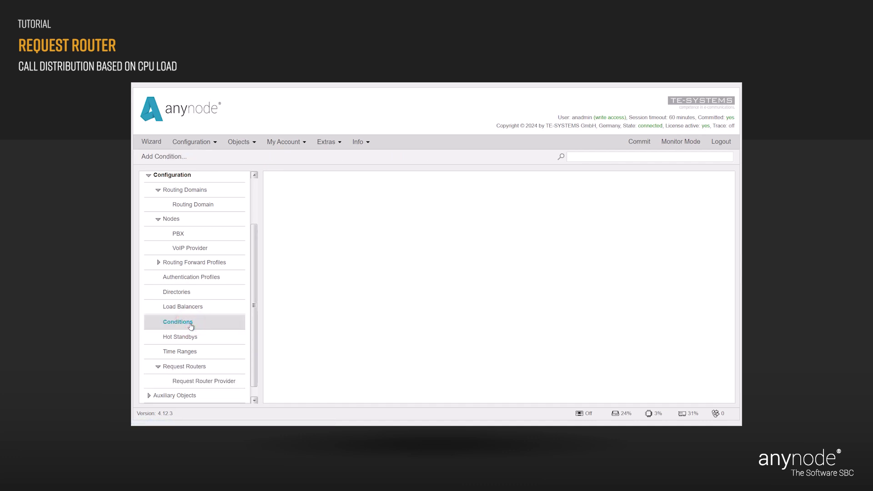
left_click(167, 157)
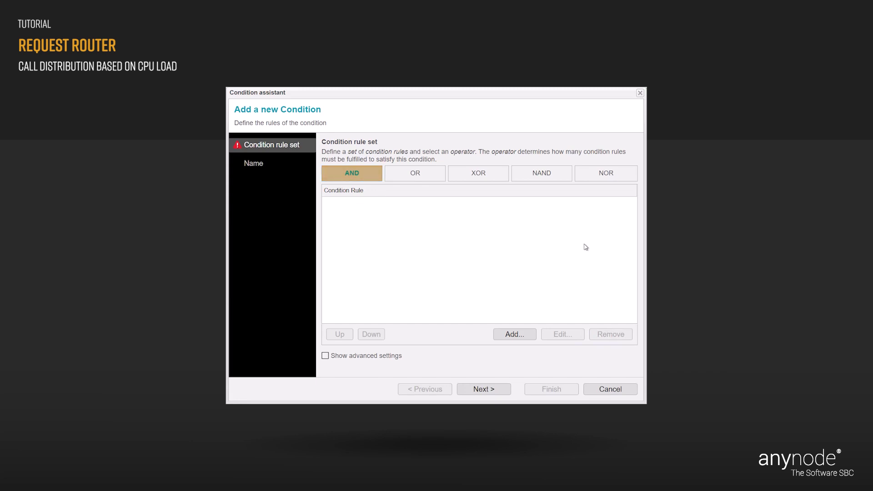
left_click(524, 337)
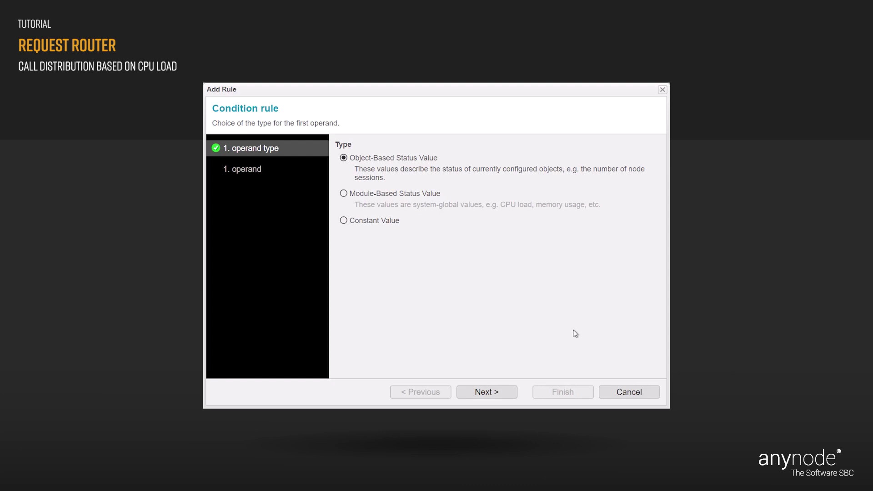
left_click(345, 195)
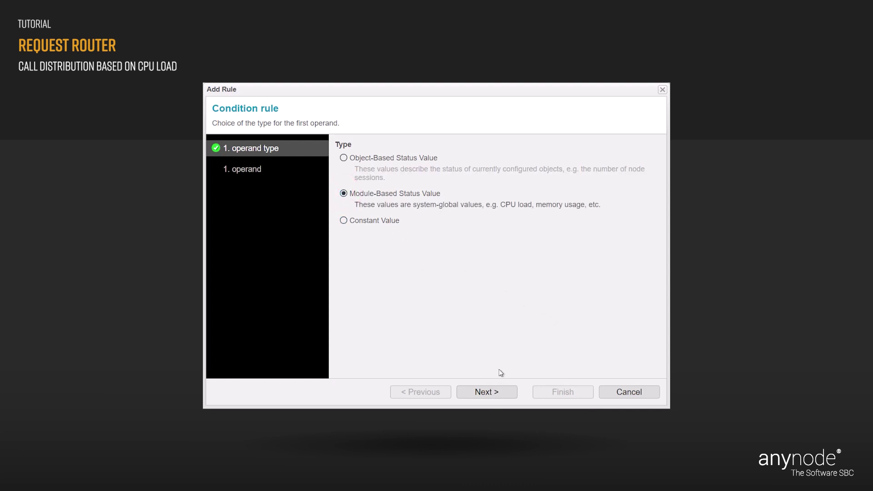
left_click(509, 394)
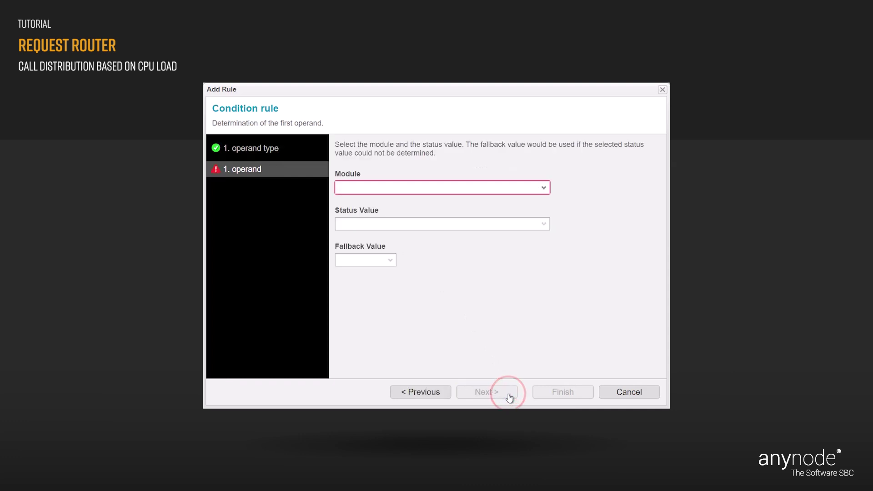
left_click(544, 188)
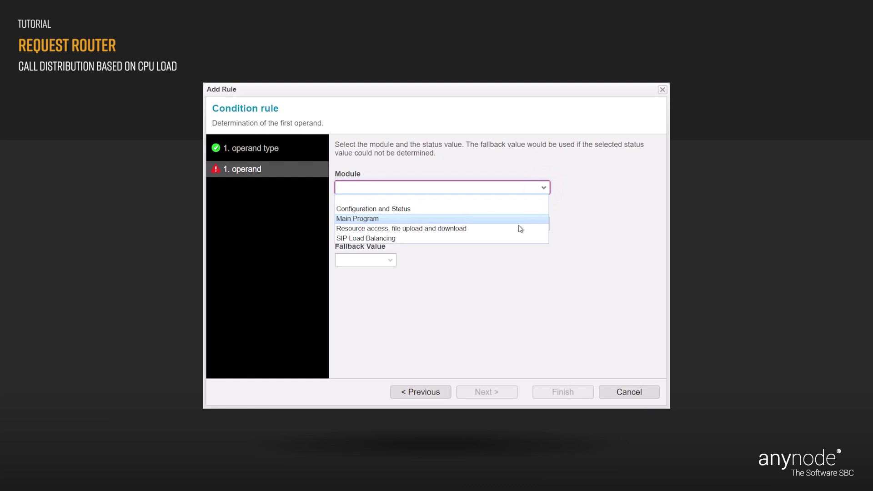
left_click(518, 228)
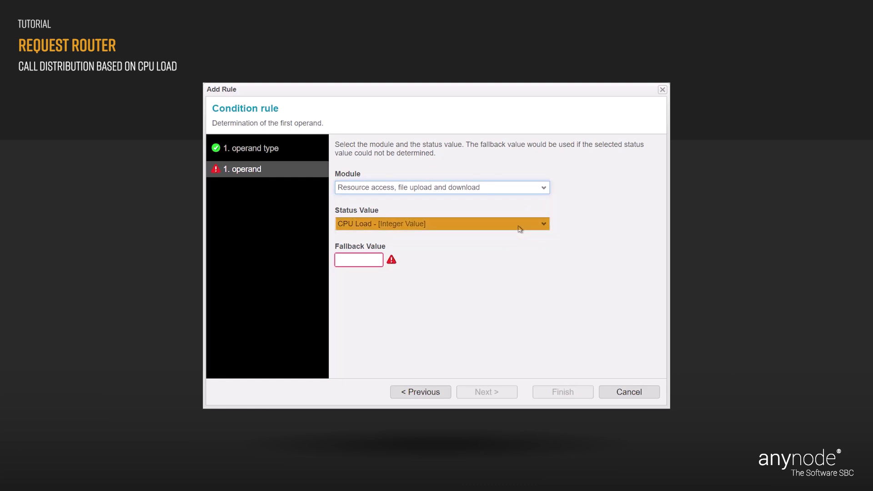
left_click(351, 261)
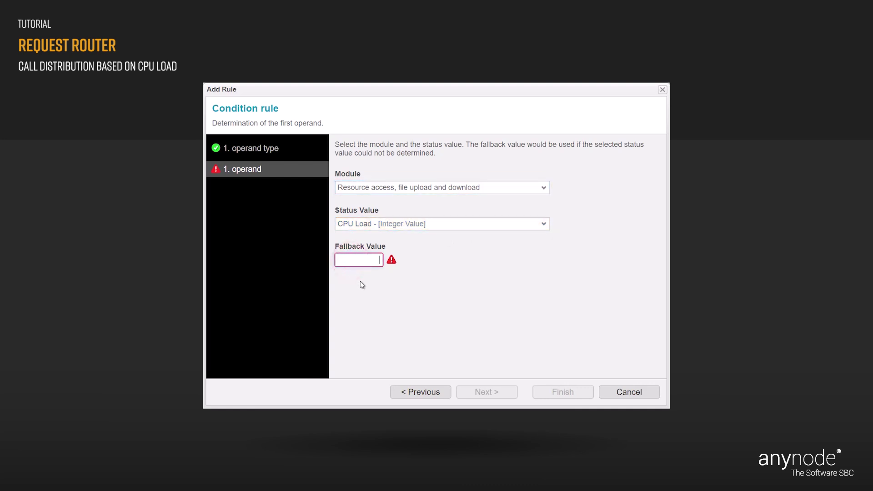
type("80")
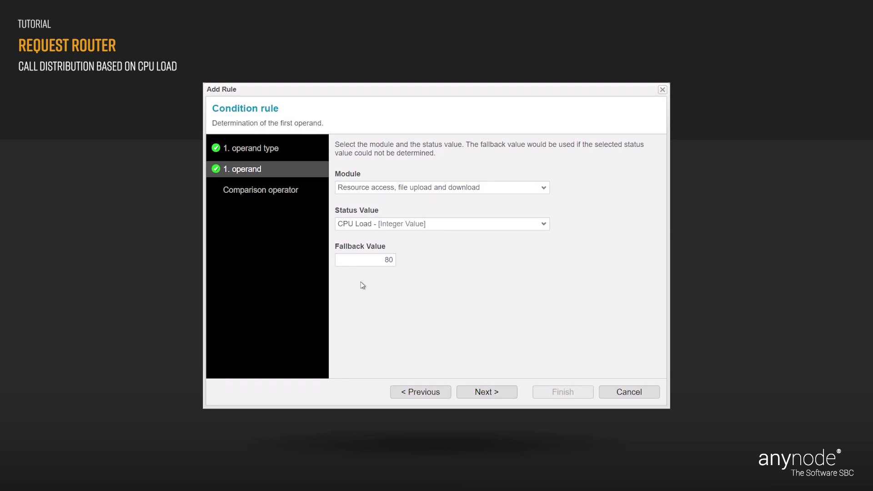
left_click(500, 393)
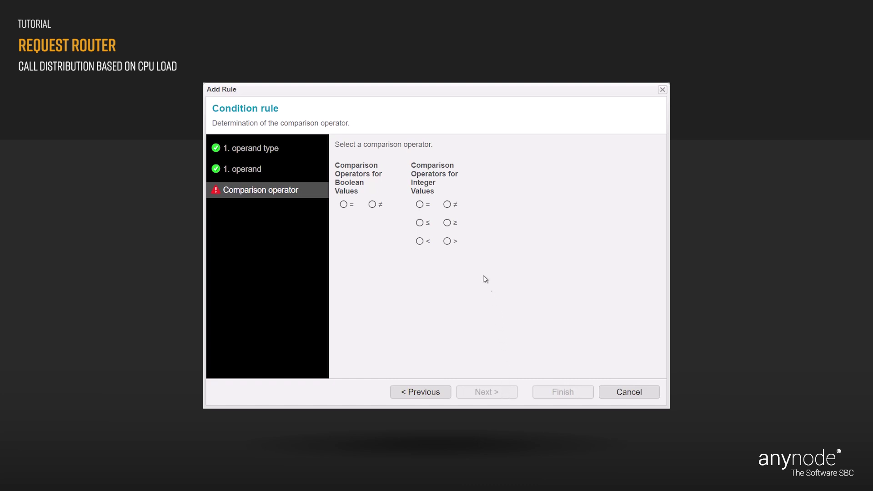
Complete the rule with the integer comparison operator ≥ and a constant value of 70 as the second operand.
left_click(447, 222)
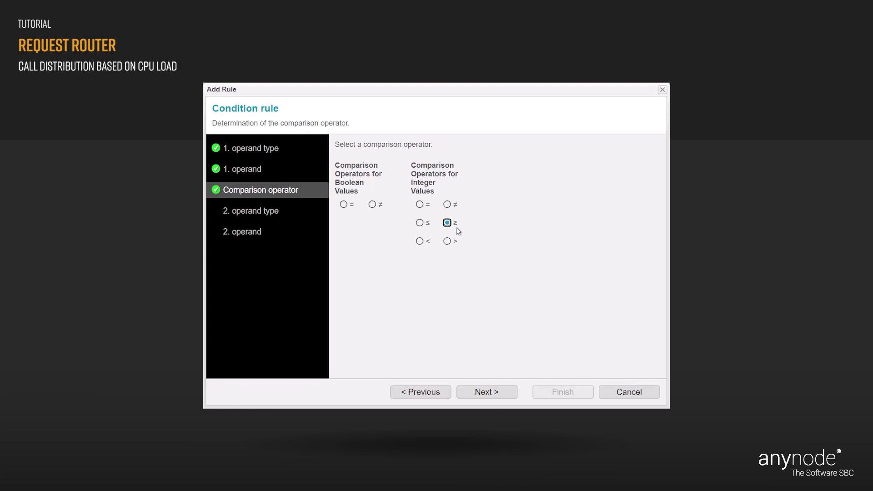
left_click(502, 394)
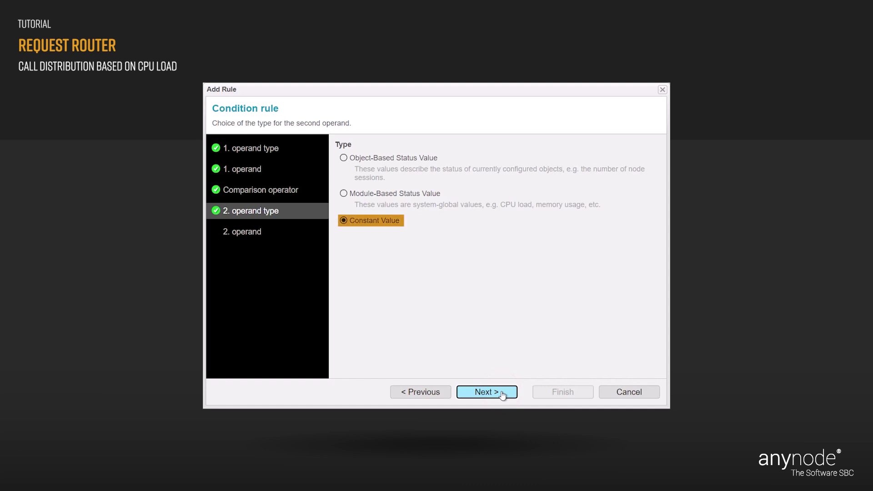
left_click(502, 394)
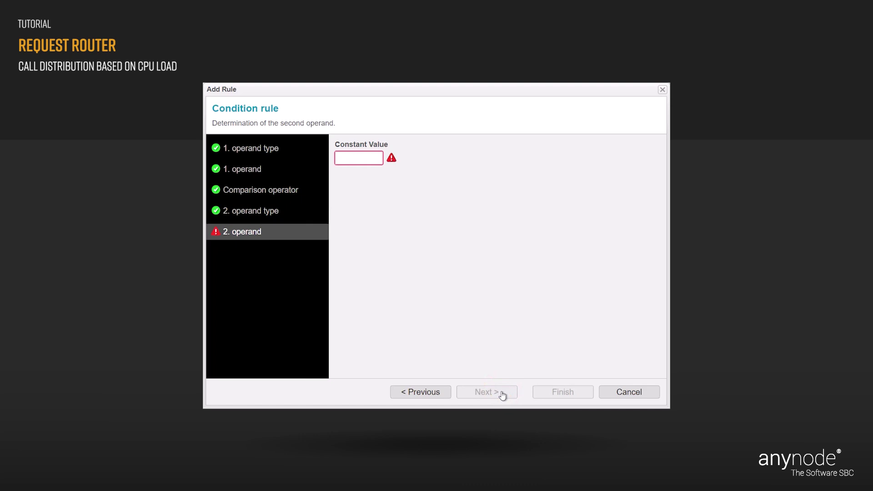
left_click(367, 159)
type("70")
left_click(389, 175)
left_click(575, 392)
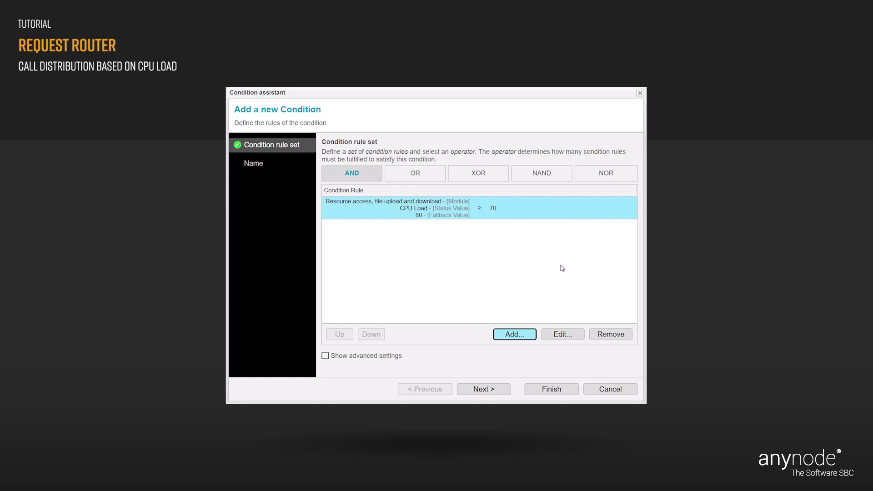
Name the new condition "CPU High" and finish the condition assistant.
left_click(504, 390)
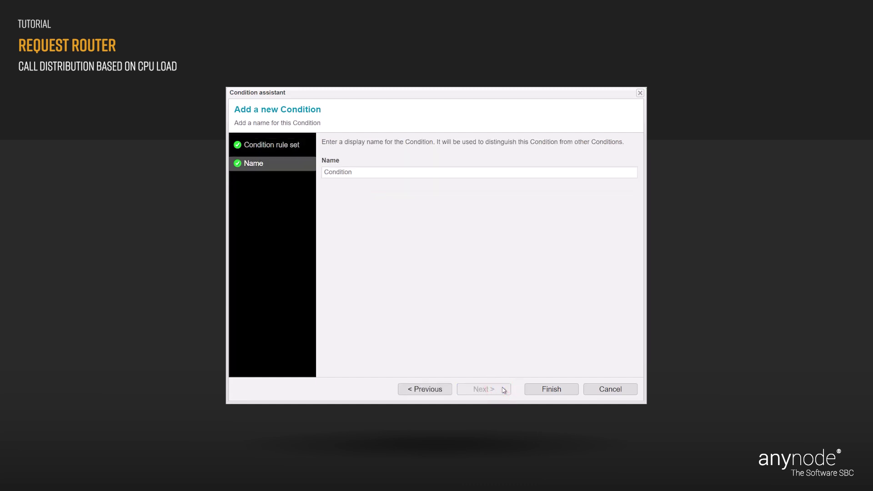
left_click(355, 172)
type("C")
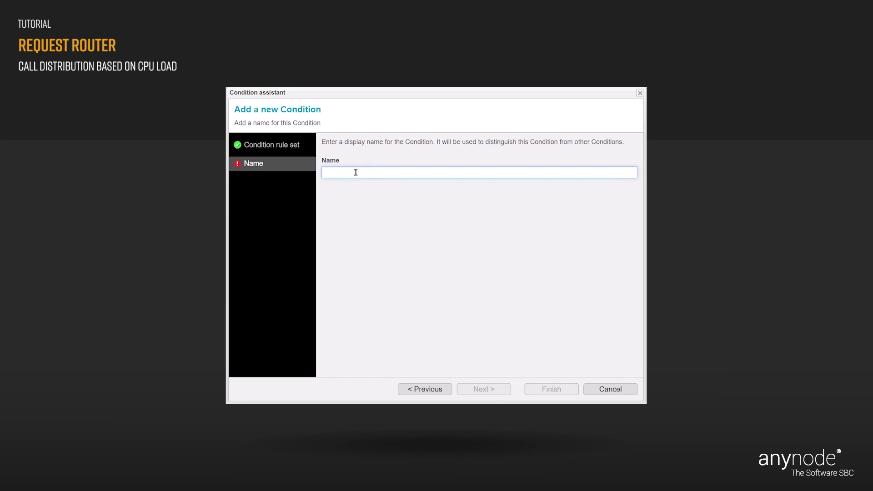
type("PU High")
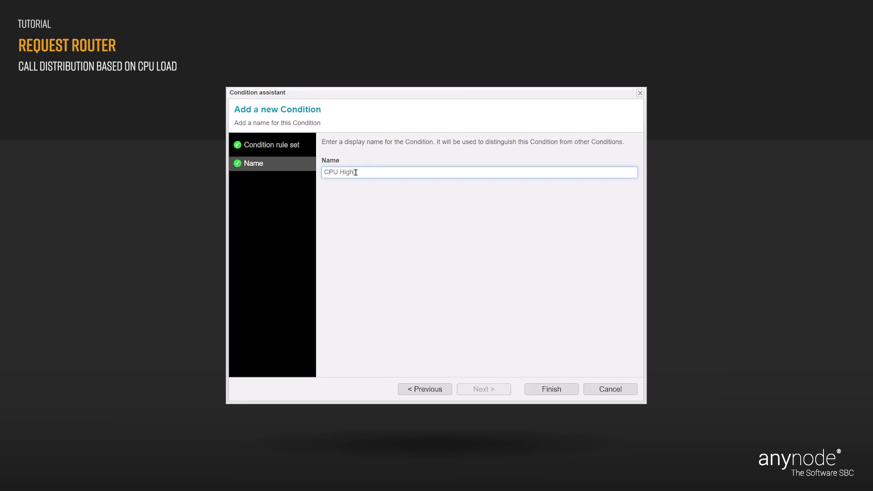
left_click(373, 188)
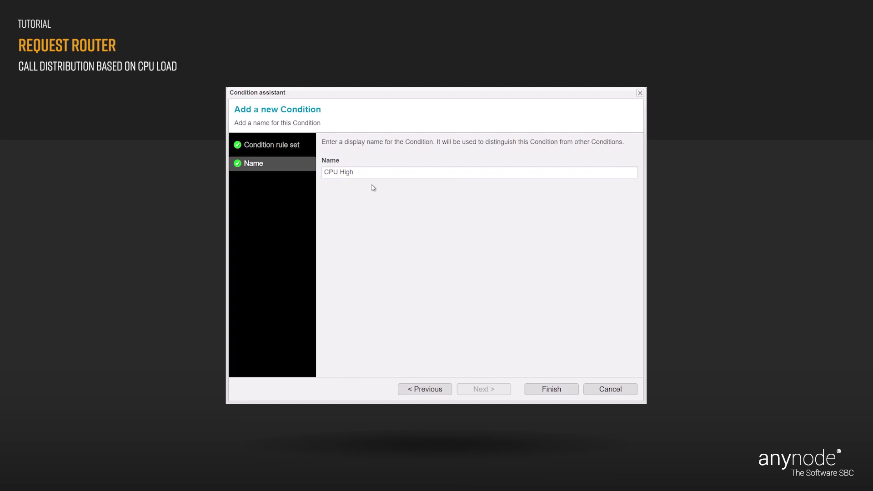
left_click(569, 390)
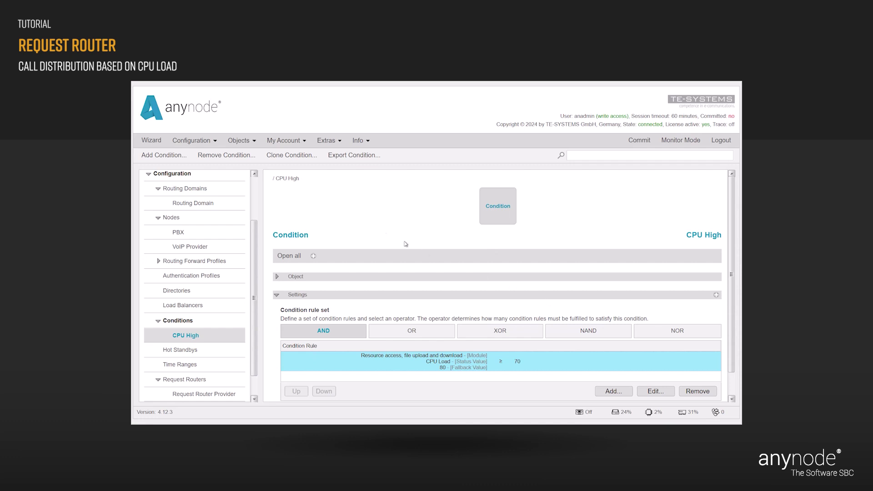
Add a second condition named "CPU Medium" for CPU Load ≥ 40 with fallback value 50, and commit the configuration.
left_click(172, 155)
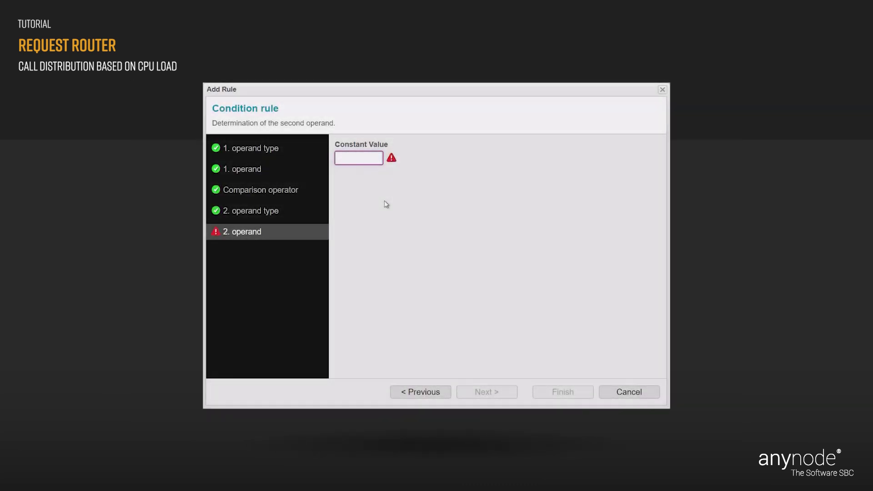
type("40")
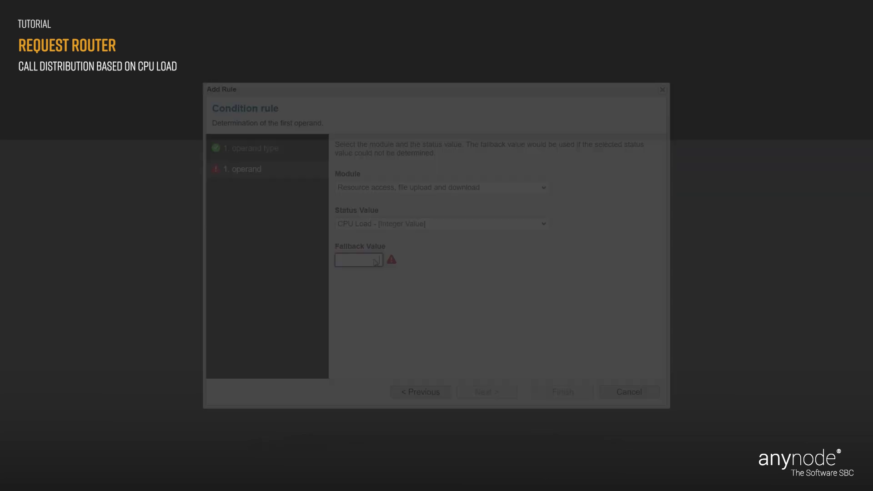
type("50")
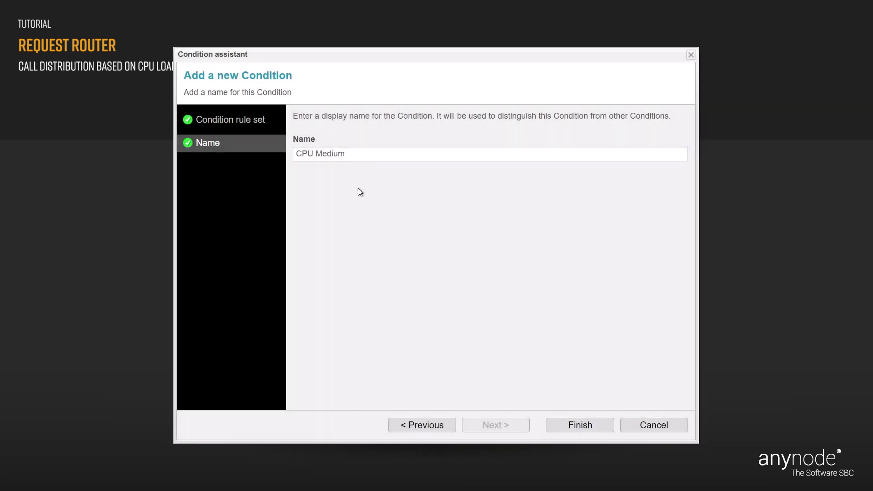
left_click(594, 426)
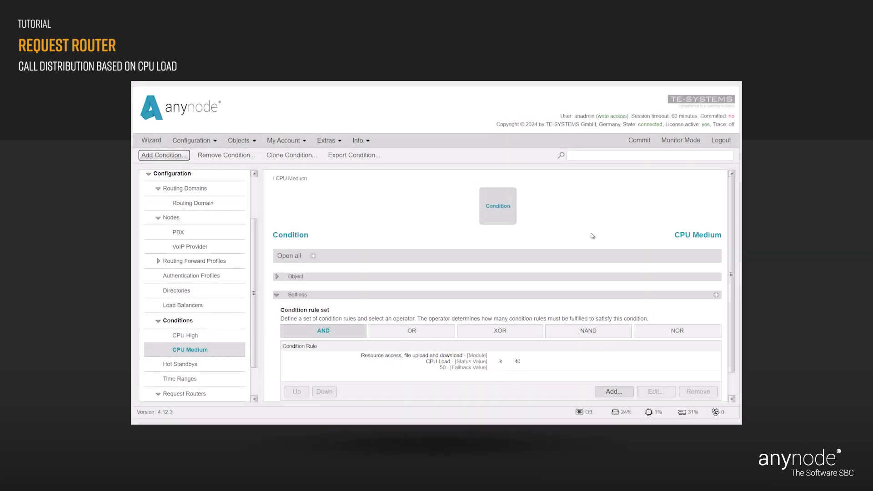
left_click(635, 140)
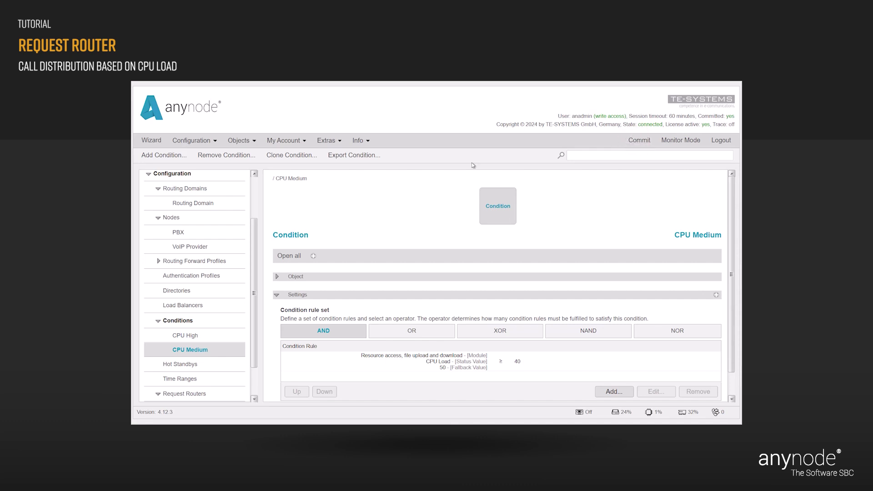
Enable load reporting in the behavior settings of the VoIP Provider node's SIP transport.
left_click(202, 250)
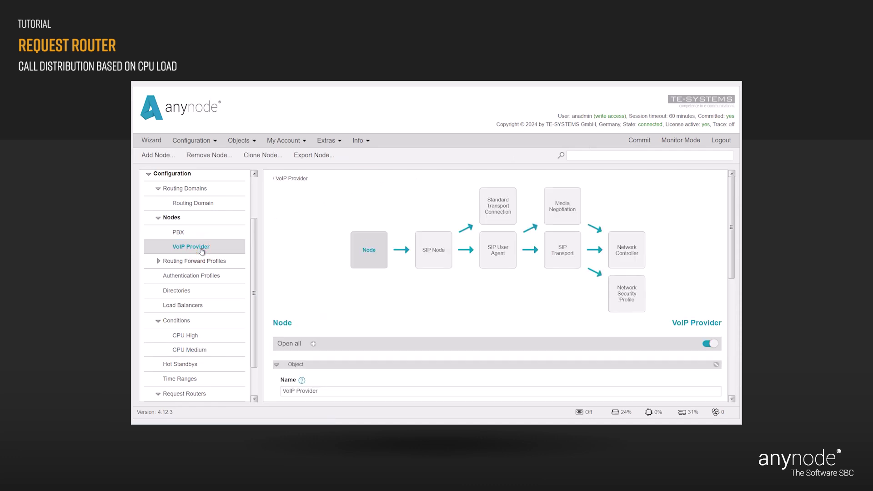
left_click(572, 264)
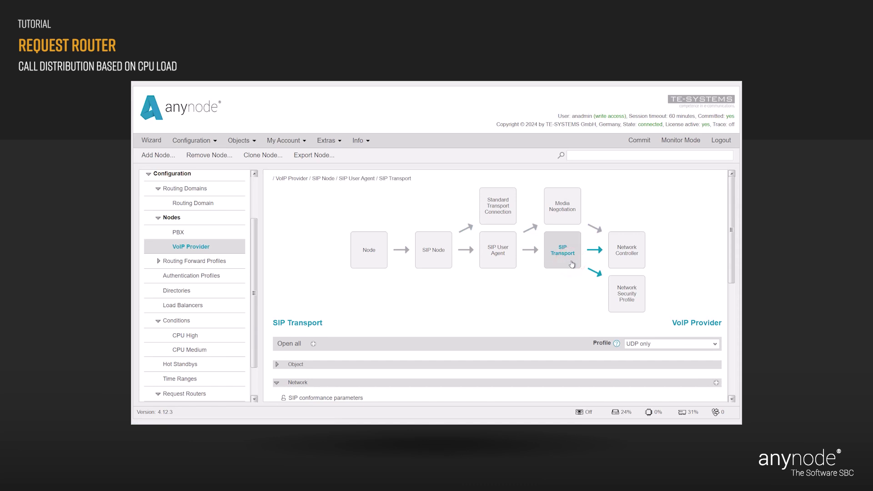
left_click_drag(732, 271, 725, 387)
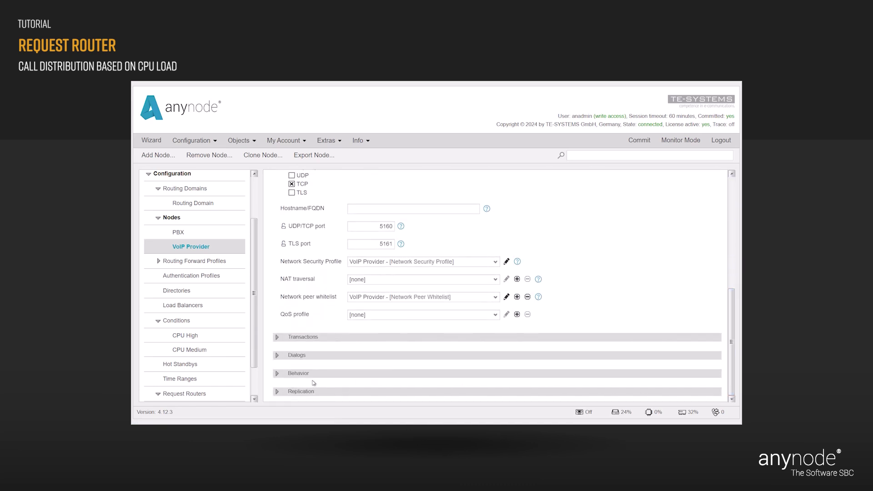
left_click(276, 373)
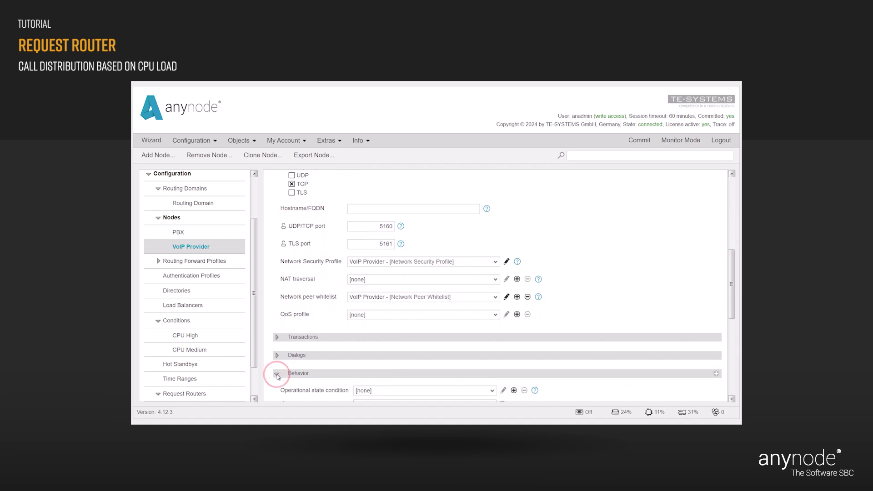
left_click_drag(732, 309, 733, 381)
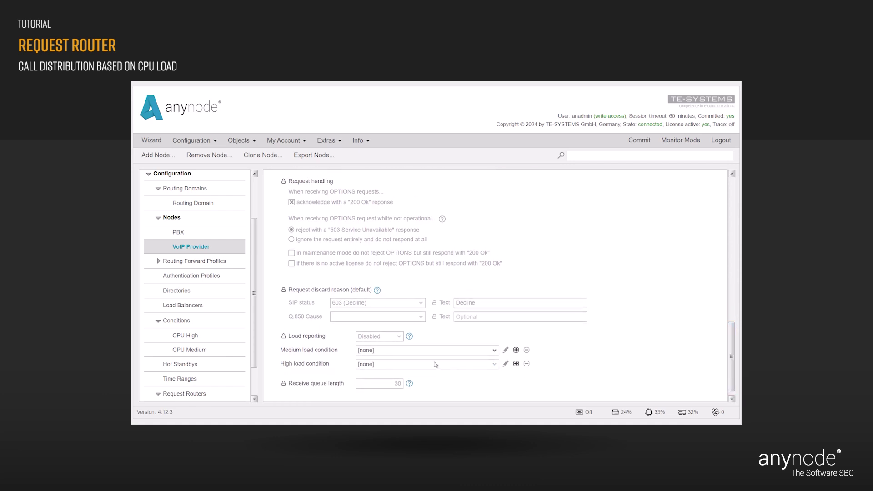
left_click(284, 337)
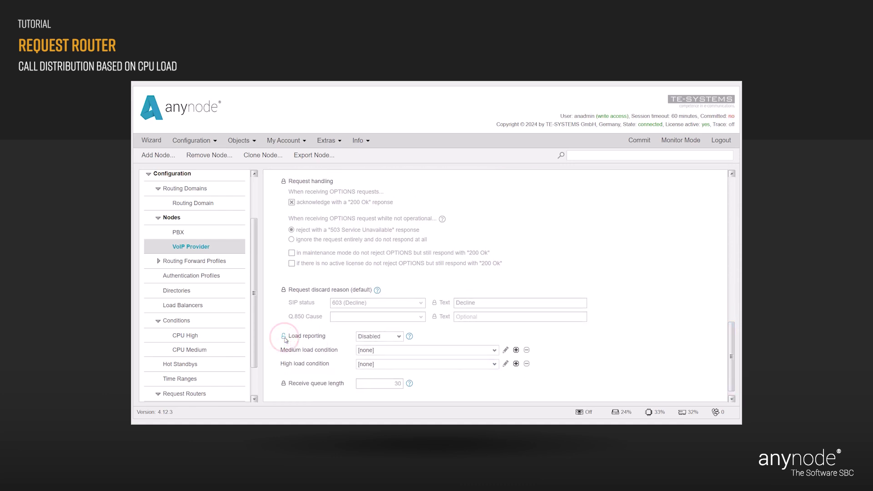
left_click(401, 337)
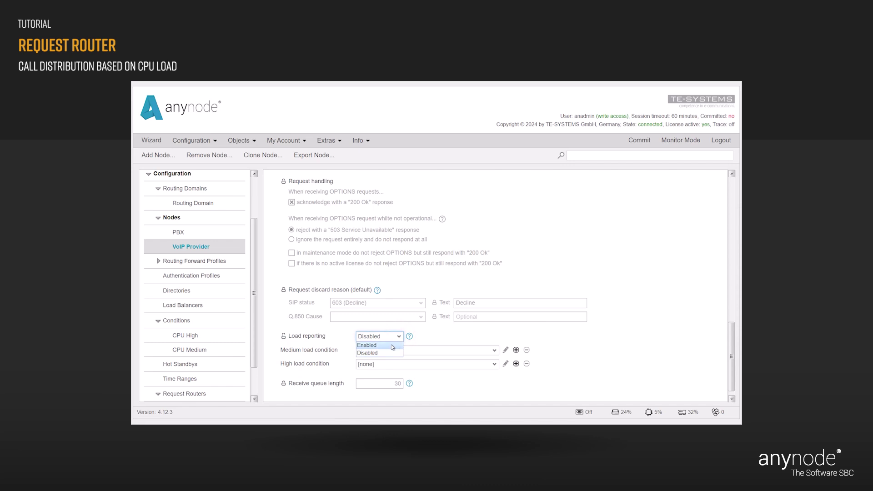
left_click(392, 346)
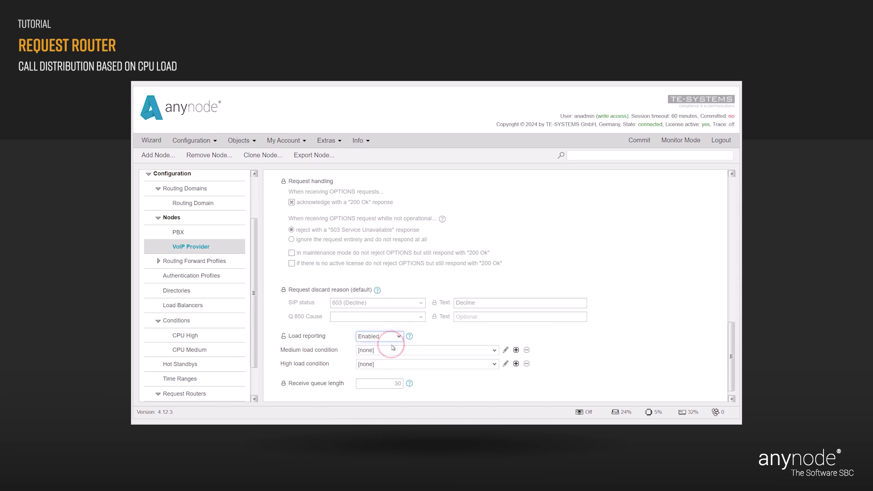
Assign CPU Medium as the medium load condition and CPU High as the high load condition, and commit the configuration.
left_click(496, 352)
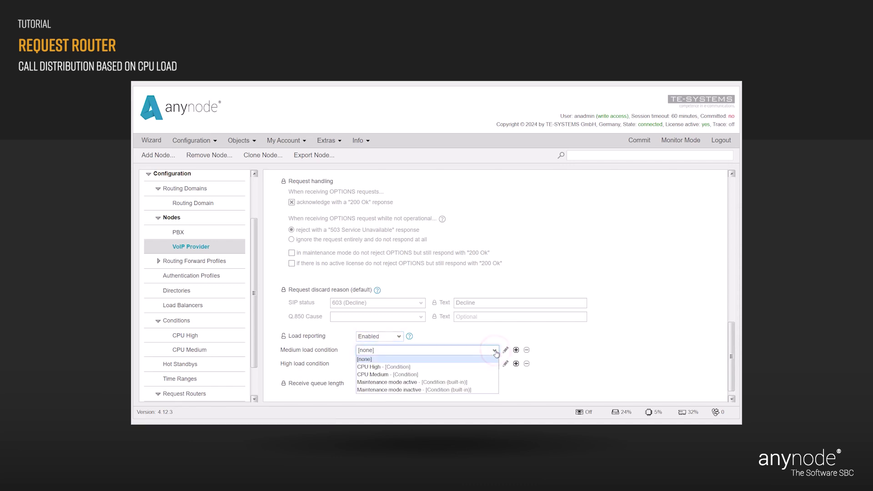
left_click(482, 375)
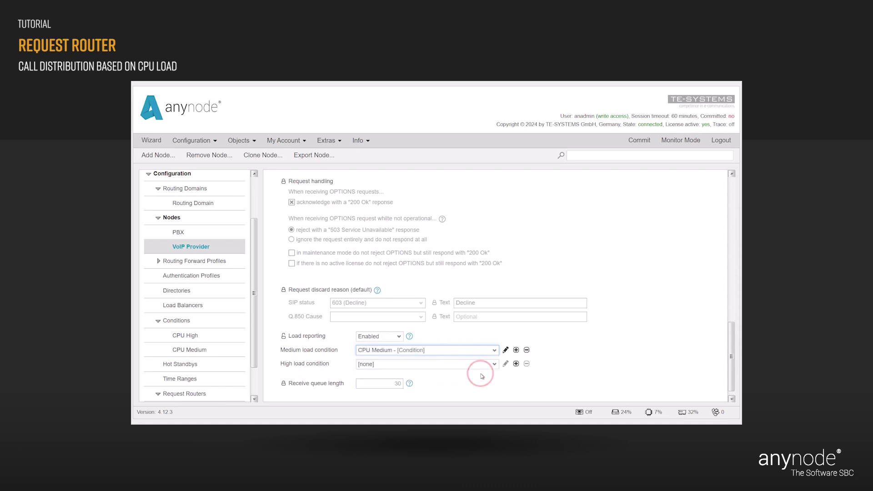
left_click(495, 364)
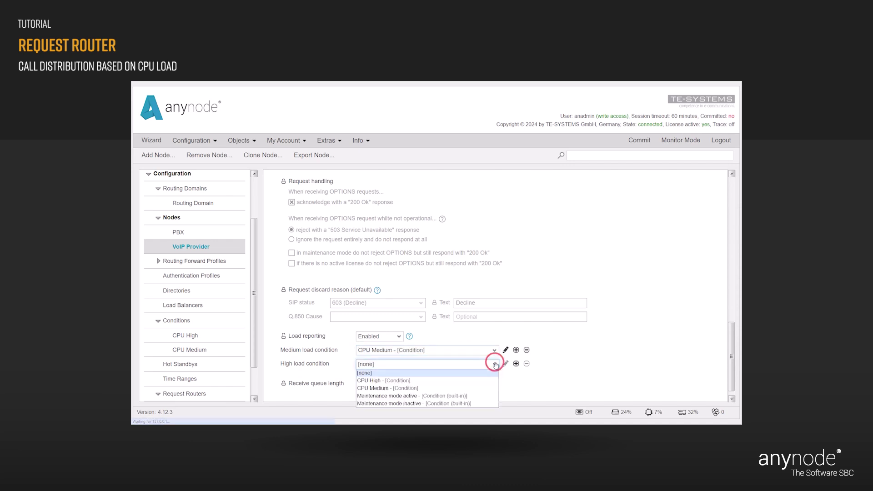
left_click(487, 381)
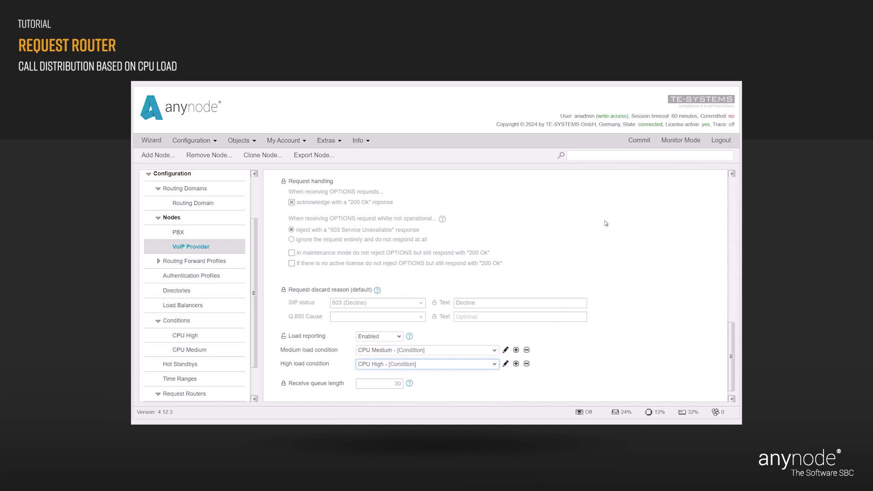
left_click(641, 141)
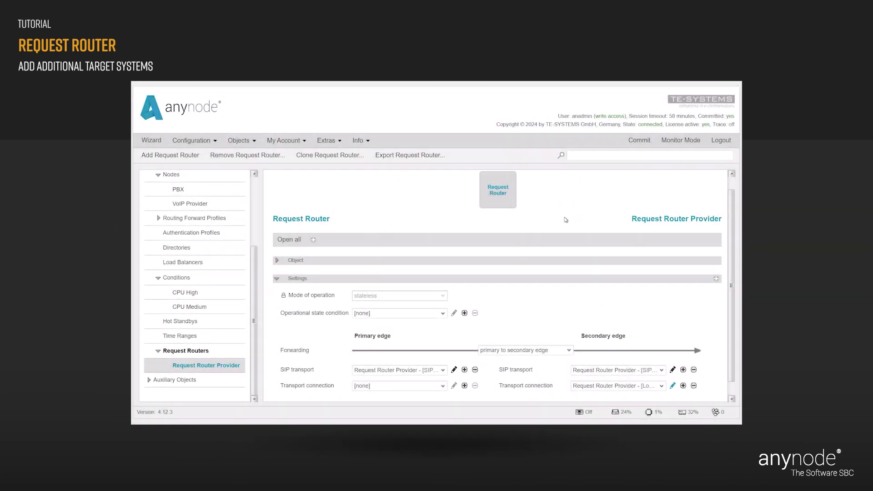
Add a target system to the request router's load balancing connection with a new standard transport connection named "Request Router Provider sip:10.1.11.11:5062".
left_click(672, 386)
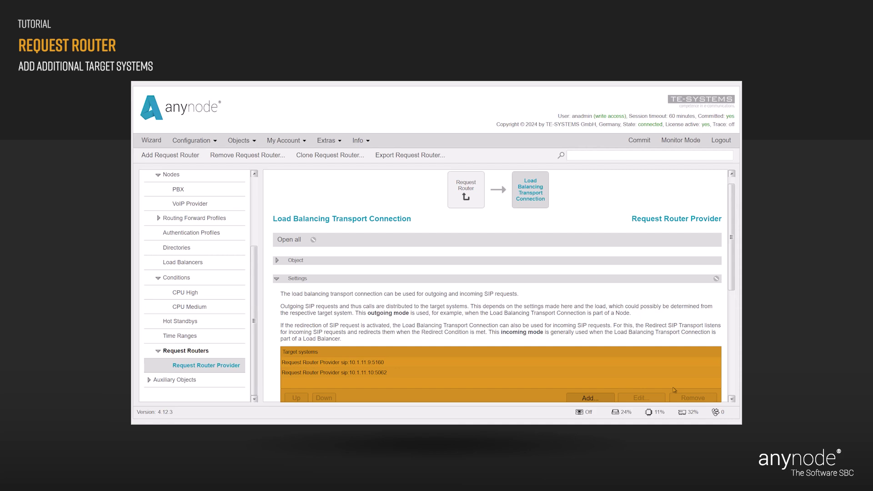
left_click(603, 399)
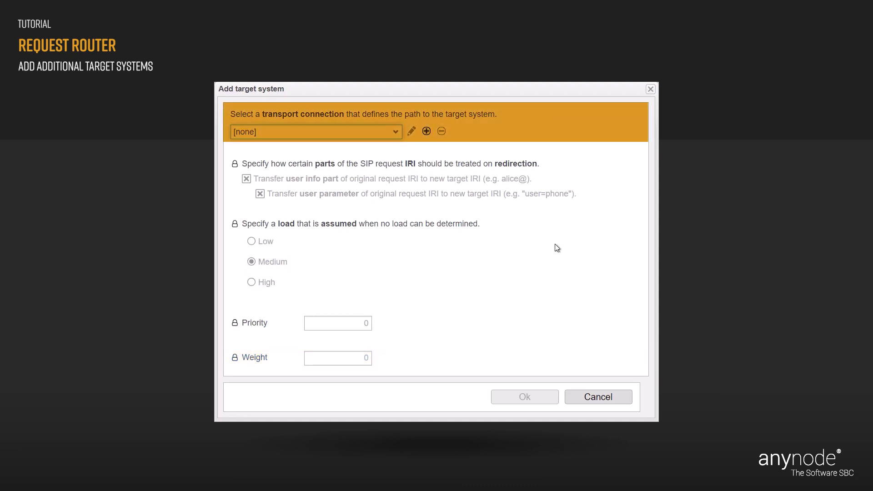
left_click(426, 131)
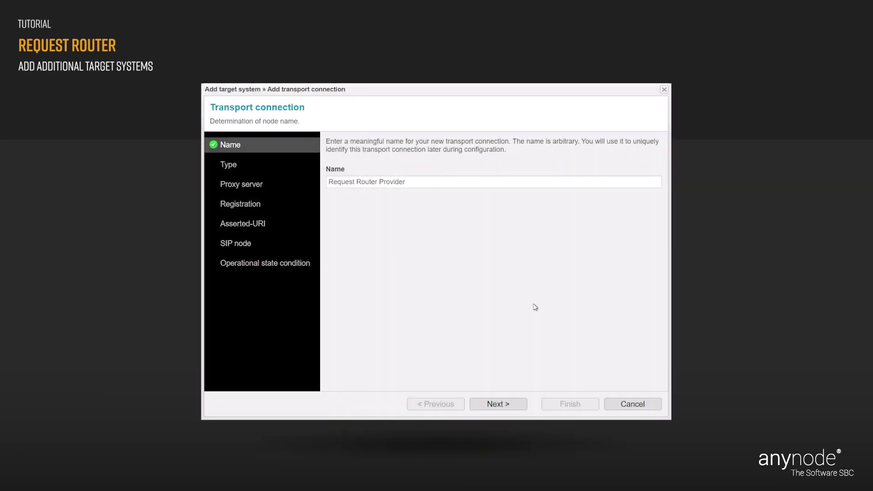
left_click(416, 181)
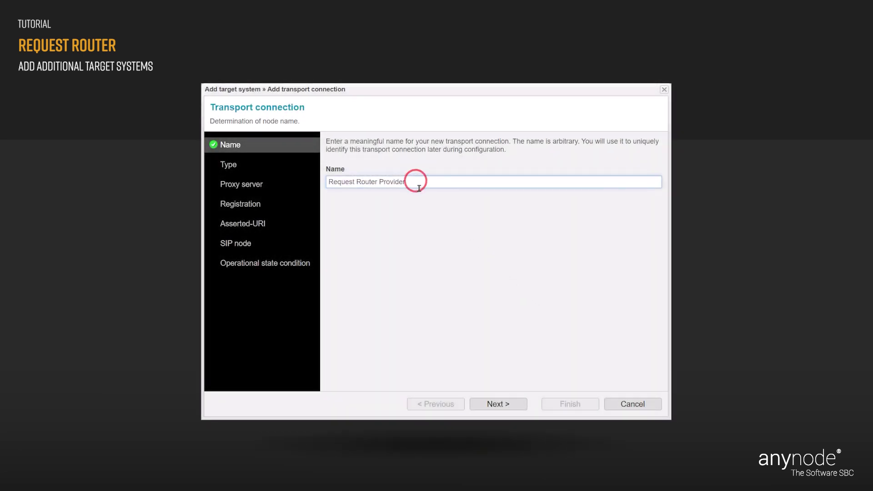
type("sip:10.1.11.11:5062")
left_click(445, 217)
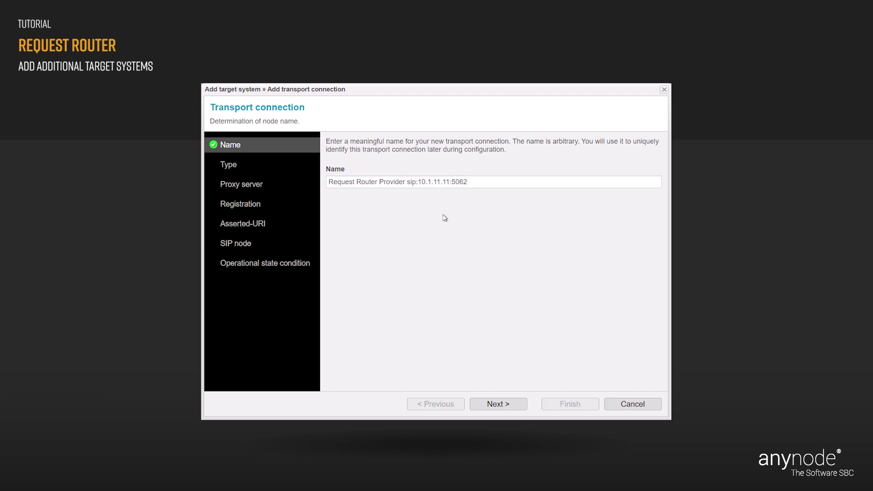
left_click(517, 403)
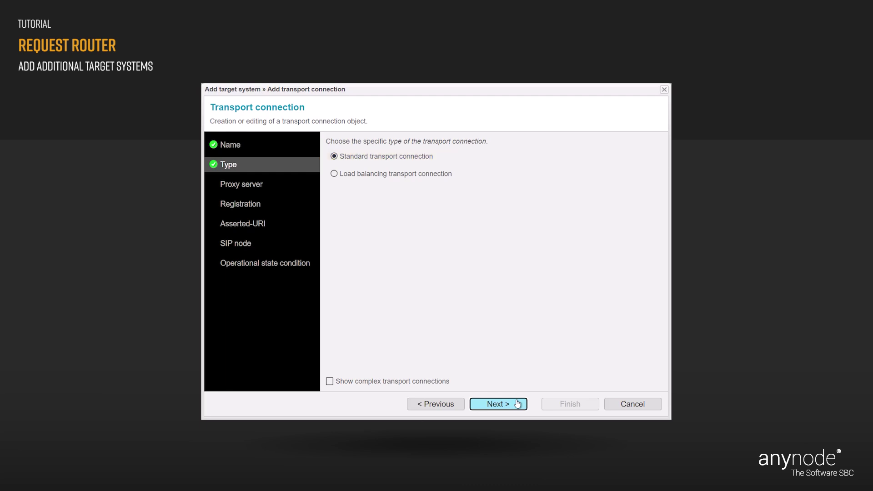
left_click(517, 403)
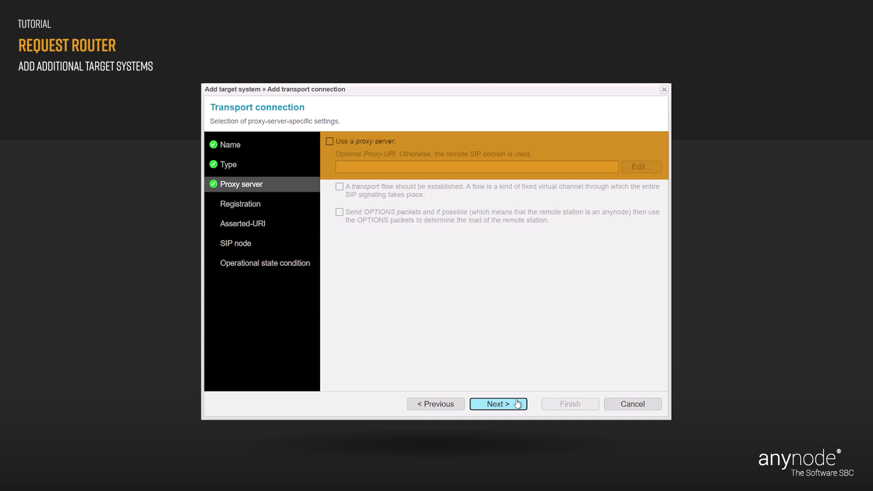
Use a proxy server with hostname 10.1.11.11 and port 5062 for the transport connection, with sending of OPTIONS packets enabled.
left_click(330, 141)
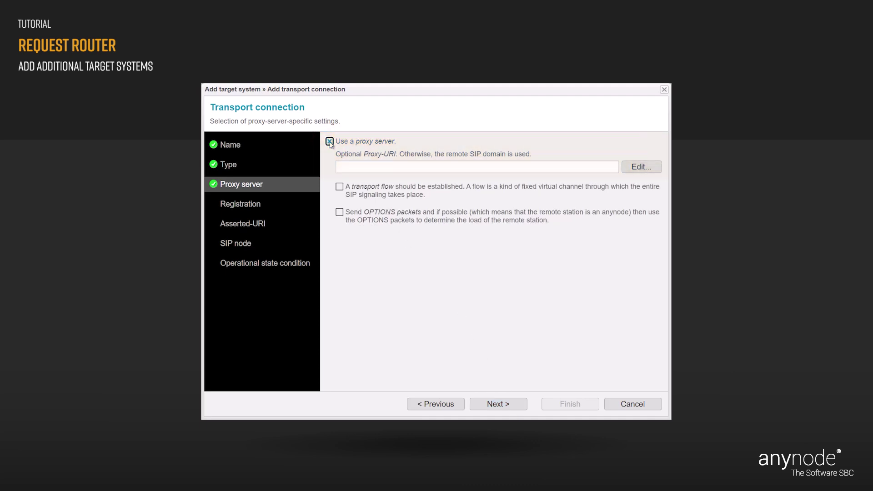
left_click(642, 168)
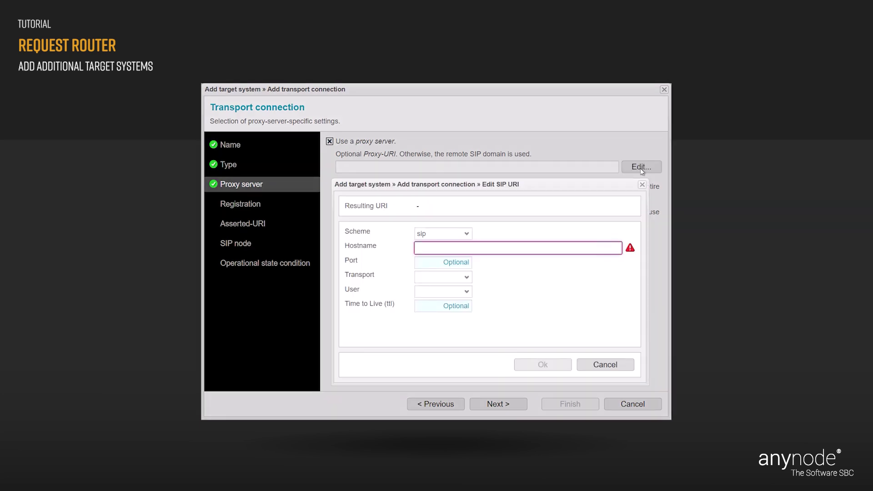
left_click(428, 250)
type("10")
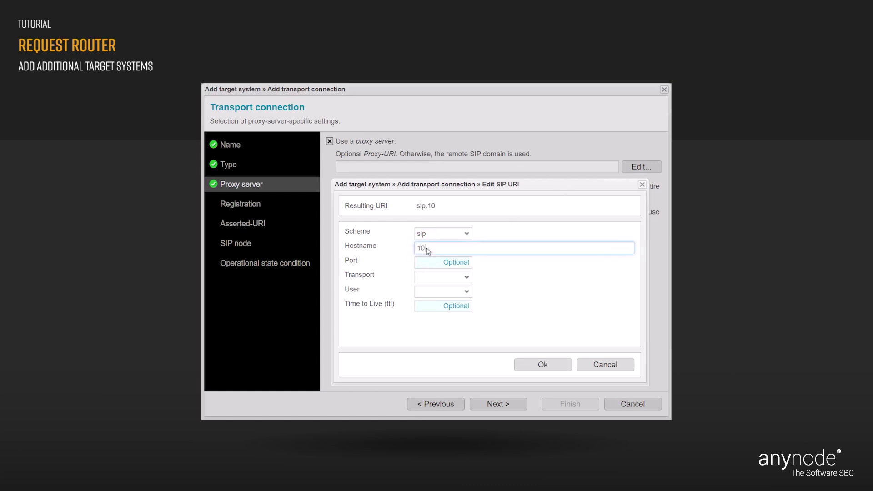
type(".1.11.11")
left_click(452, 263)
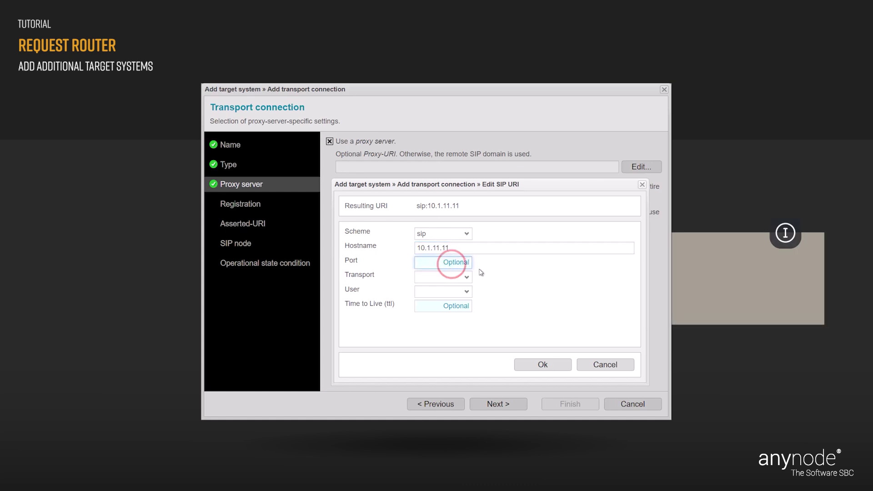
type("5062")
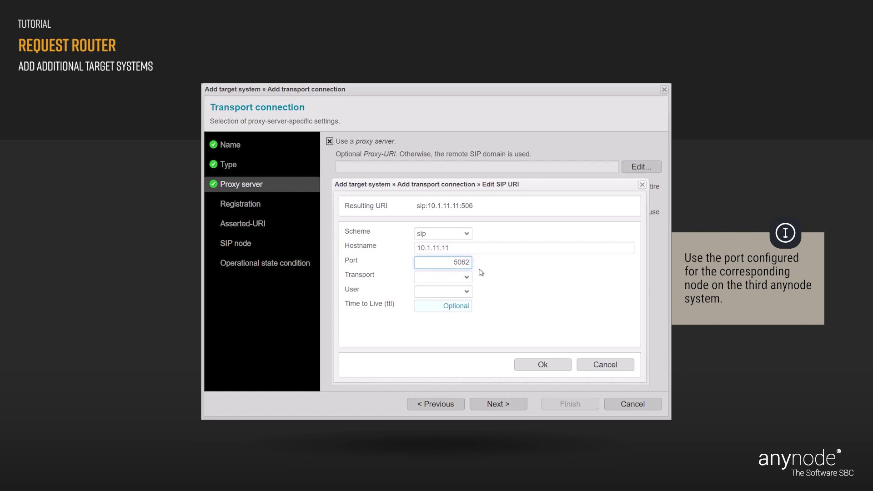
left_click(480, 272)
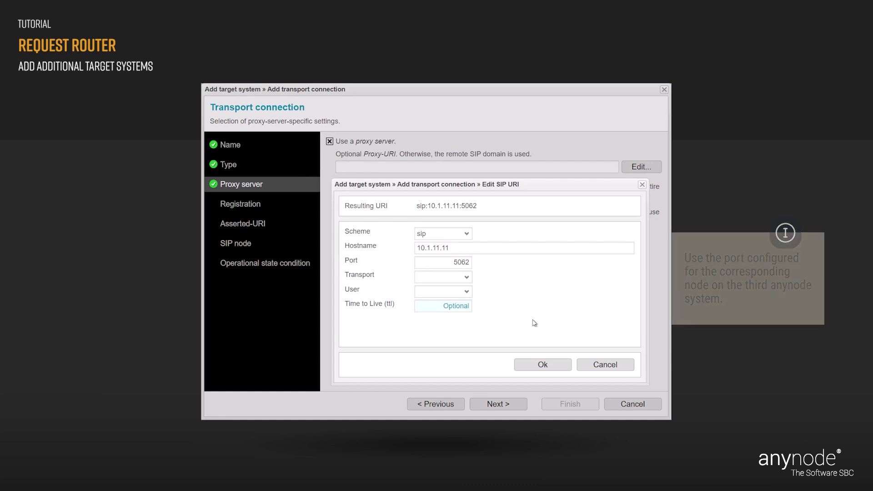
left_click(564, 365)
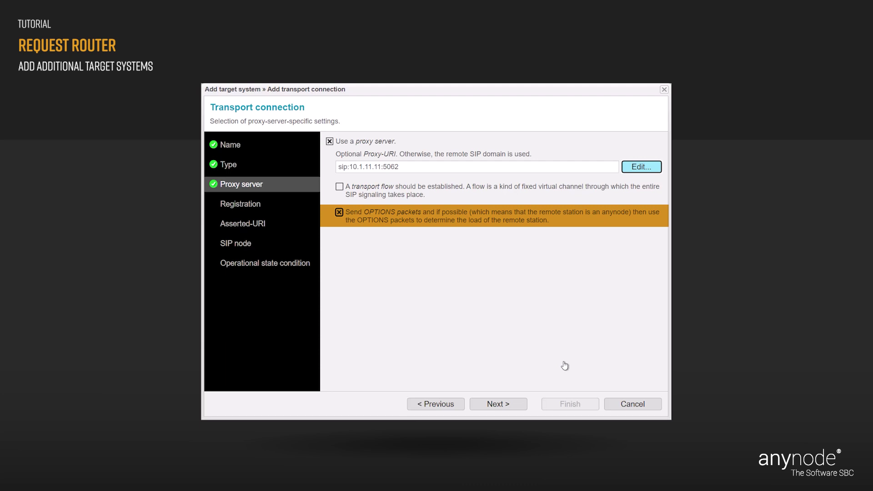
Leave the registration and Asserted-URI settings at their defaults and select Request Router Provider as the SIP node.
left_click(505, 404)
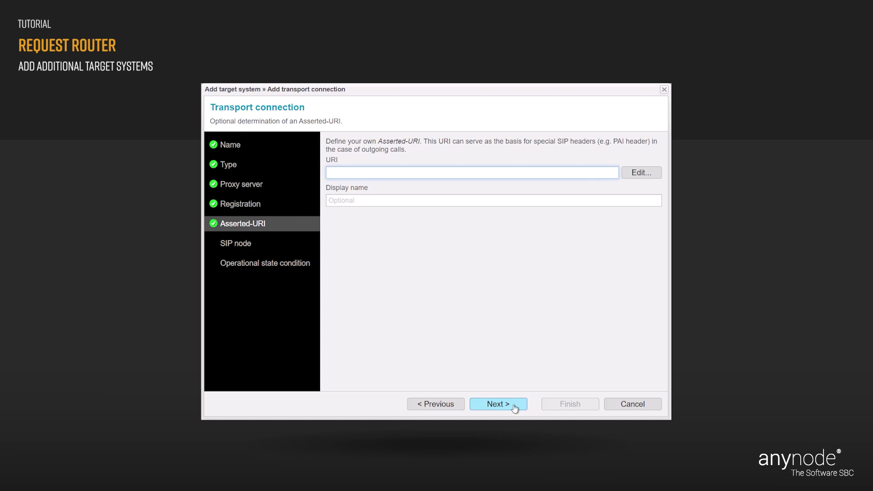
left_click(515, 409)
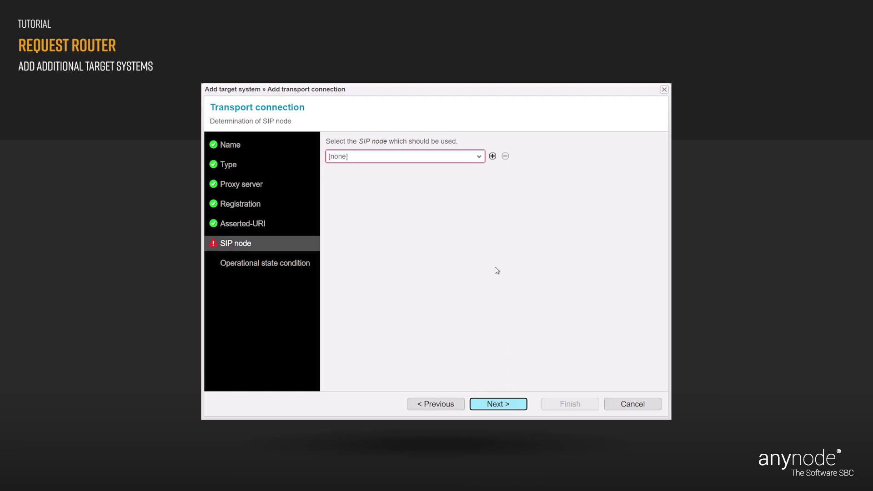
left_click(480, 159)
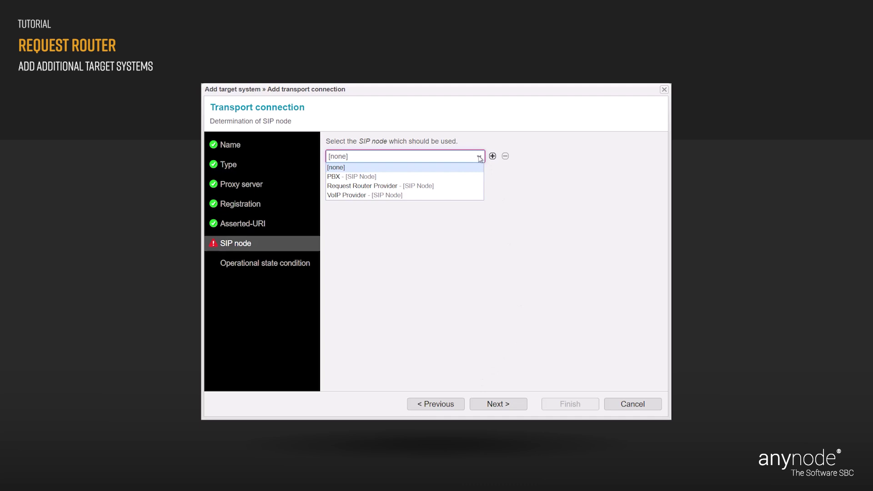
left_click(444, 188)
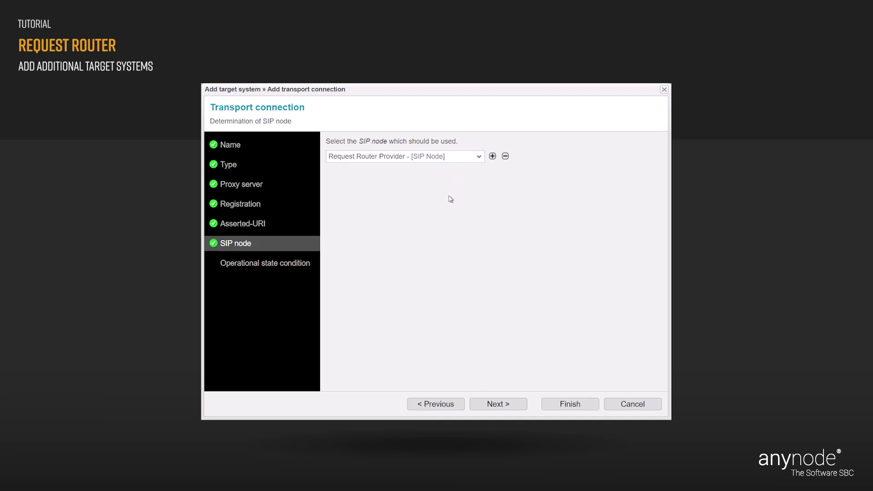
Leave the operational state condition at [none] and finish the transport connection assistant.
left_click(517, 406)
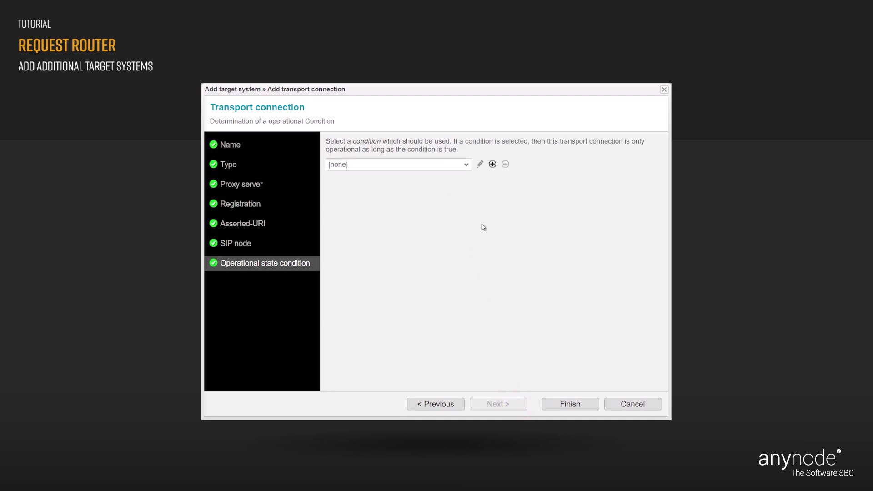
left_click(467, 166)
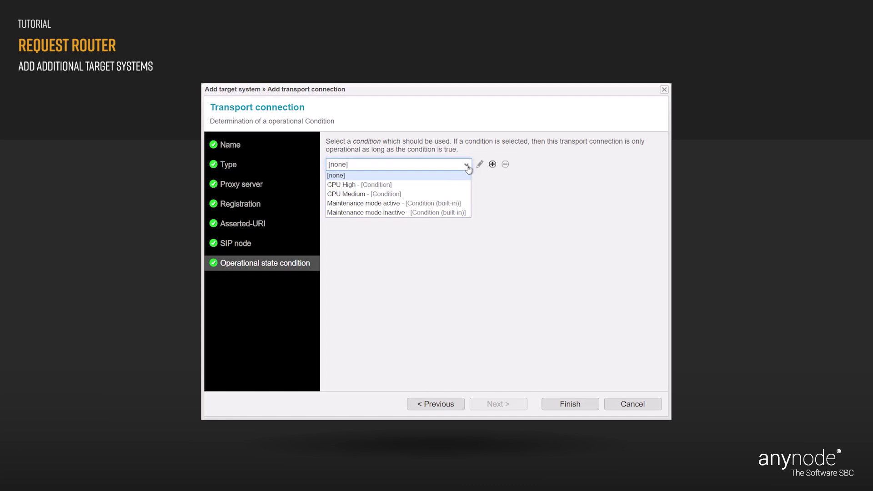
left_click(468, 168)
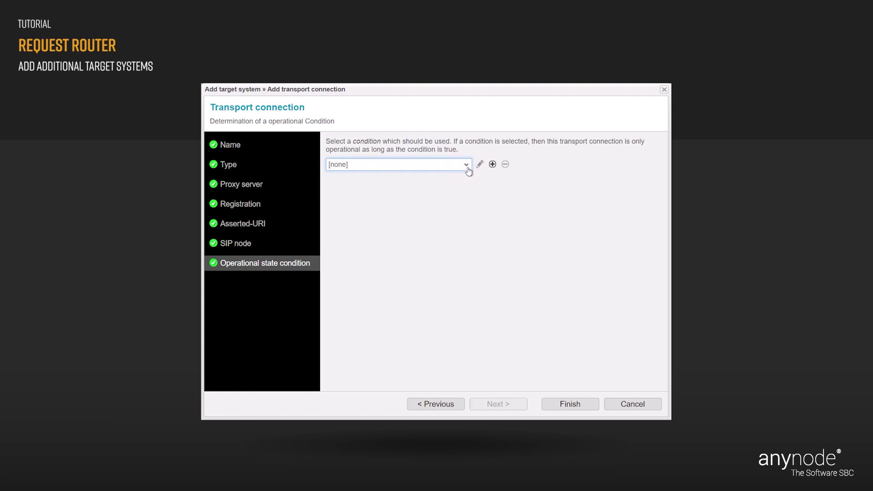
left_click(585, 404)
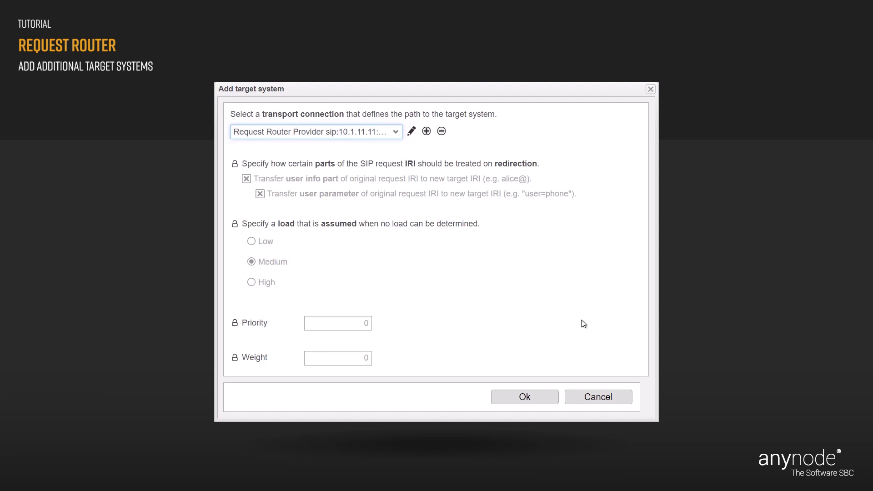
Confirm the new target system with 10.1.11.11 added to the network peer whitelist, and commit the configuration.
left_click(547, 398)
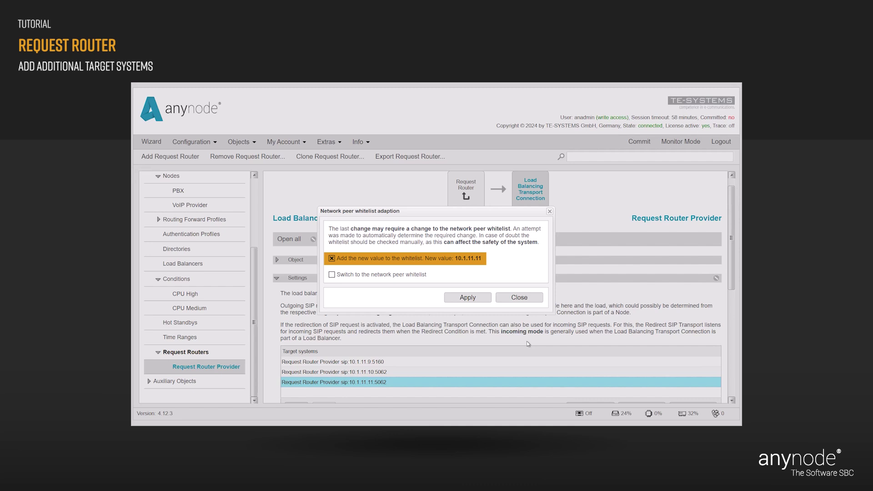
left_click(479, 296)
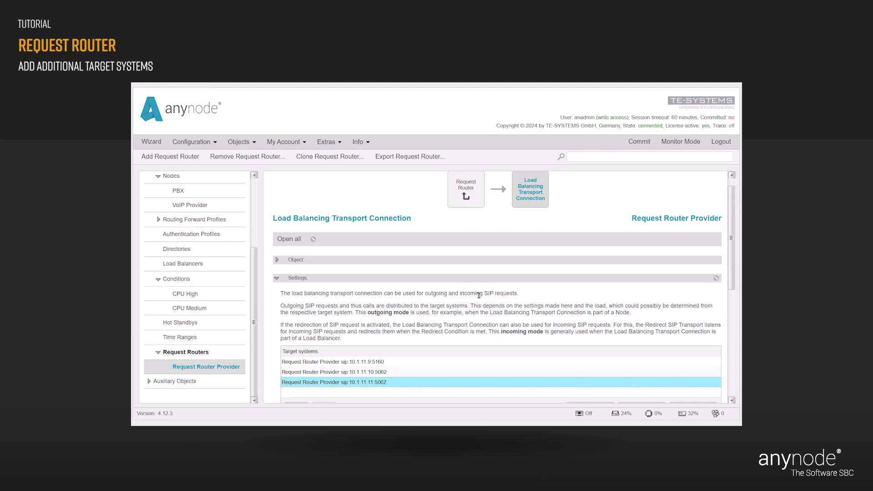
left_click(640, 143)
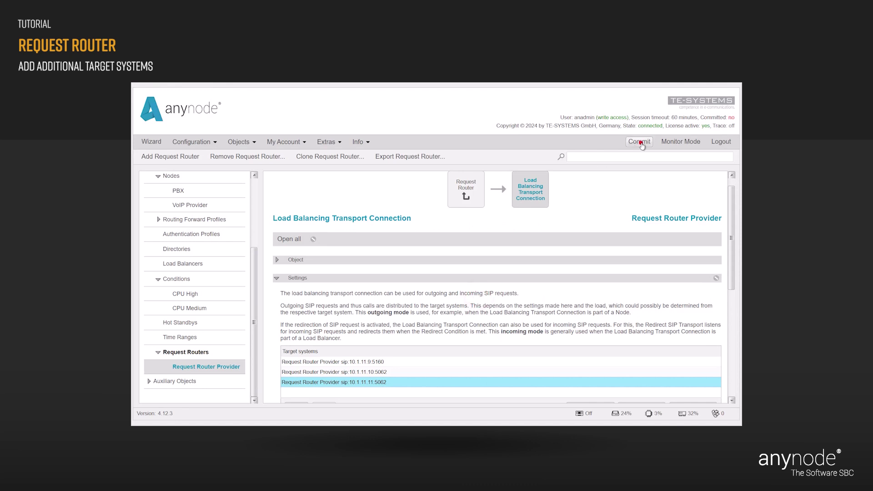